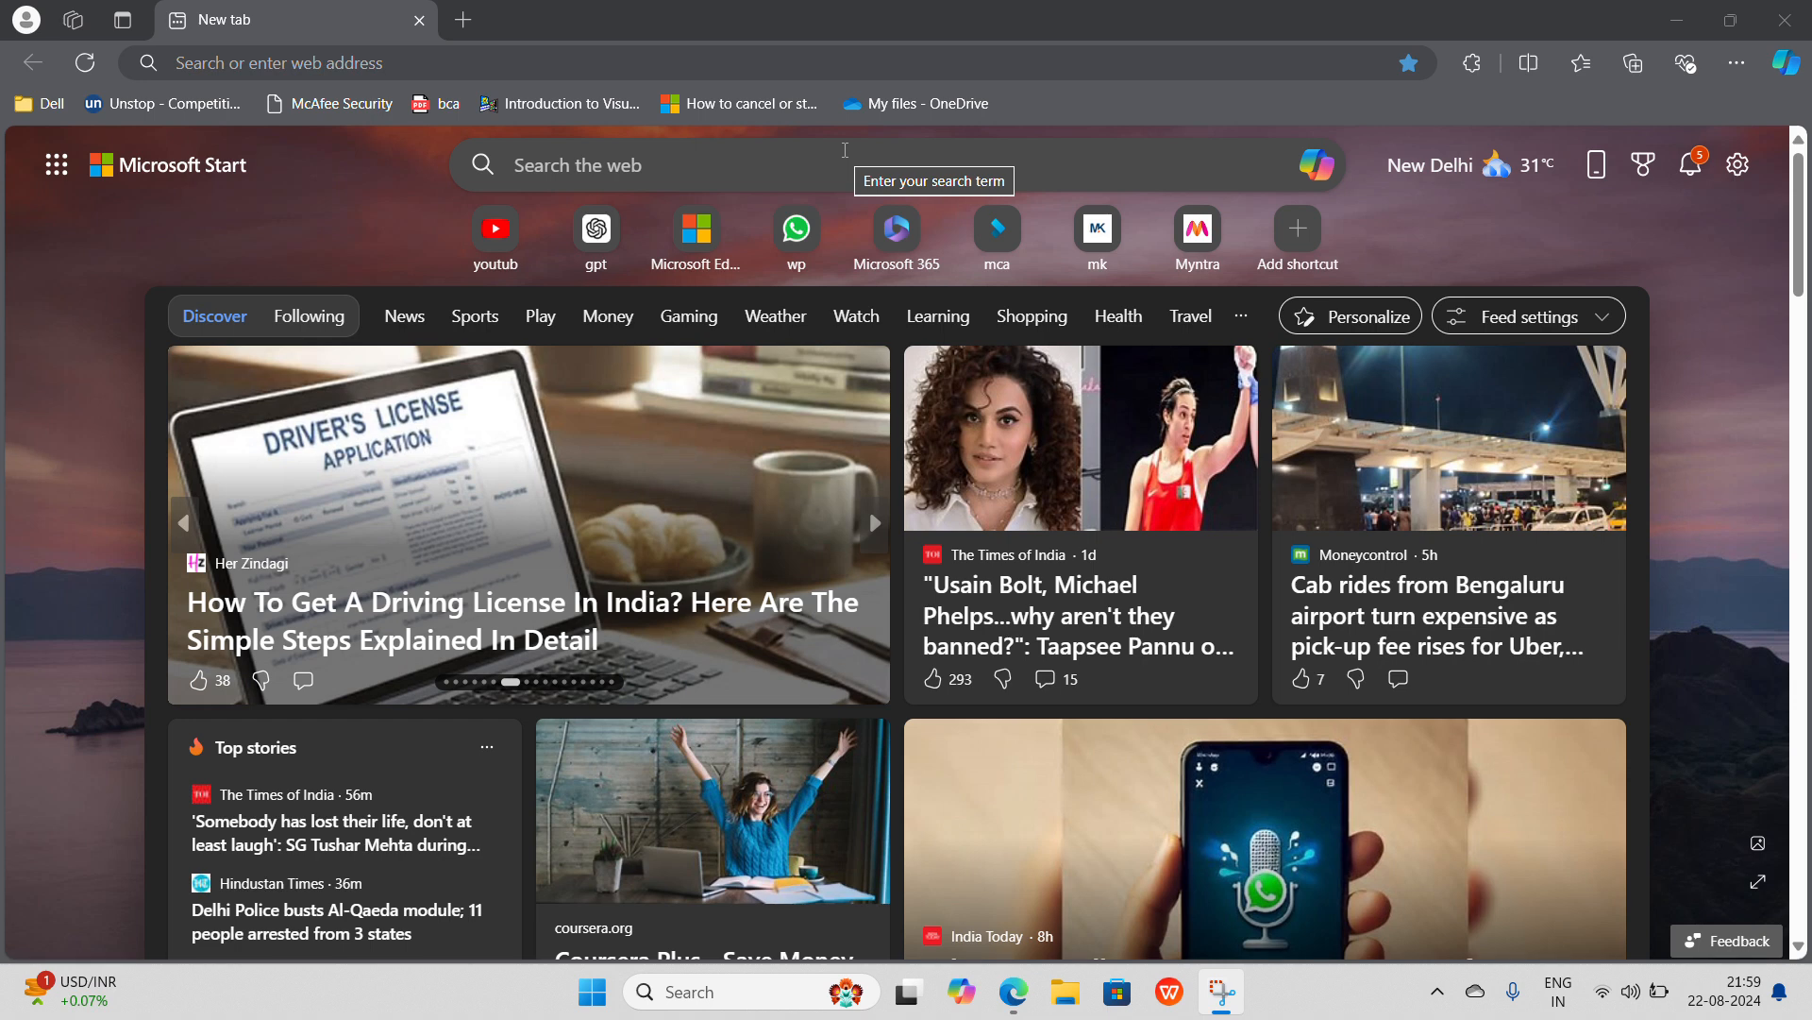
Step: Search the web for "python installation" and open the Download Python page on Python.org
left_click(845, 149)
type("p")
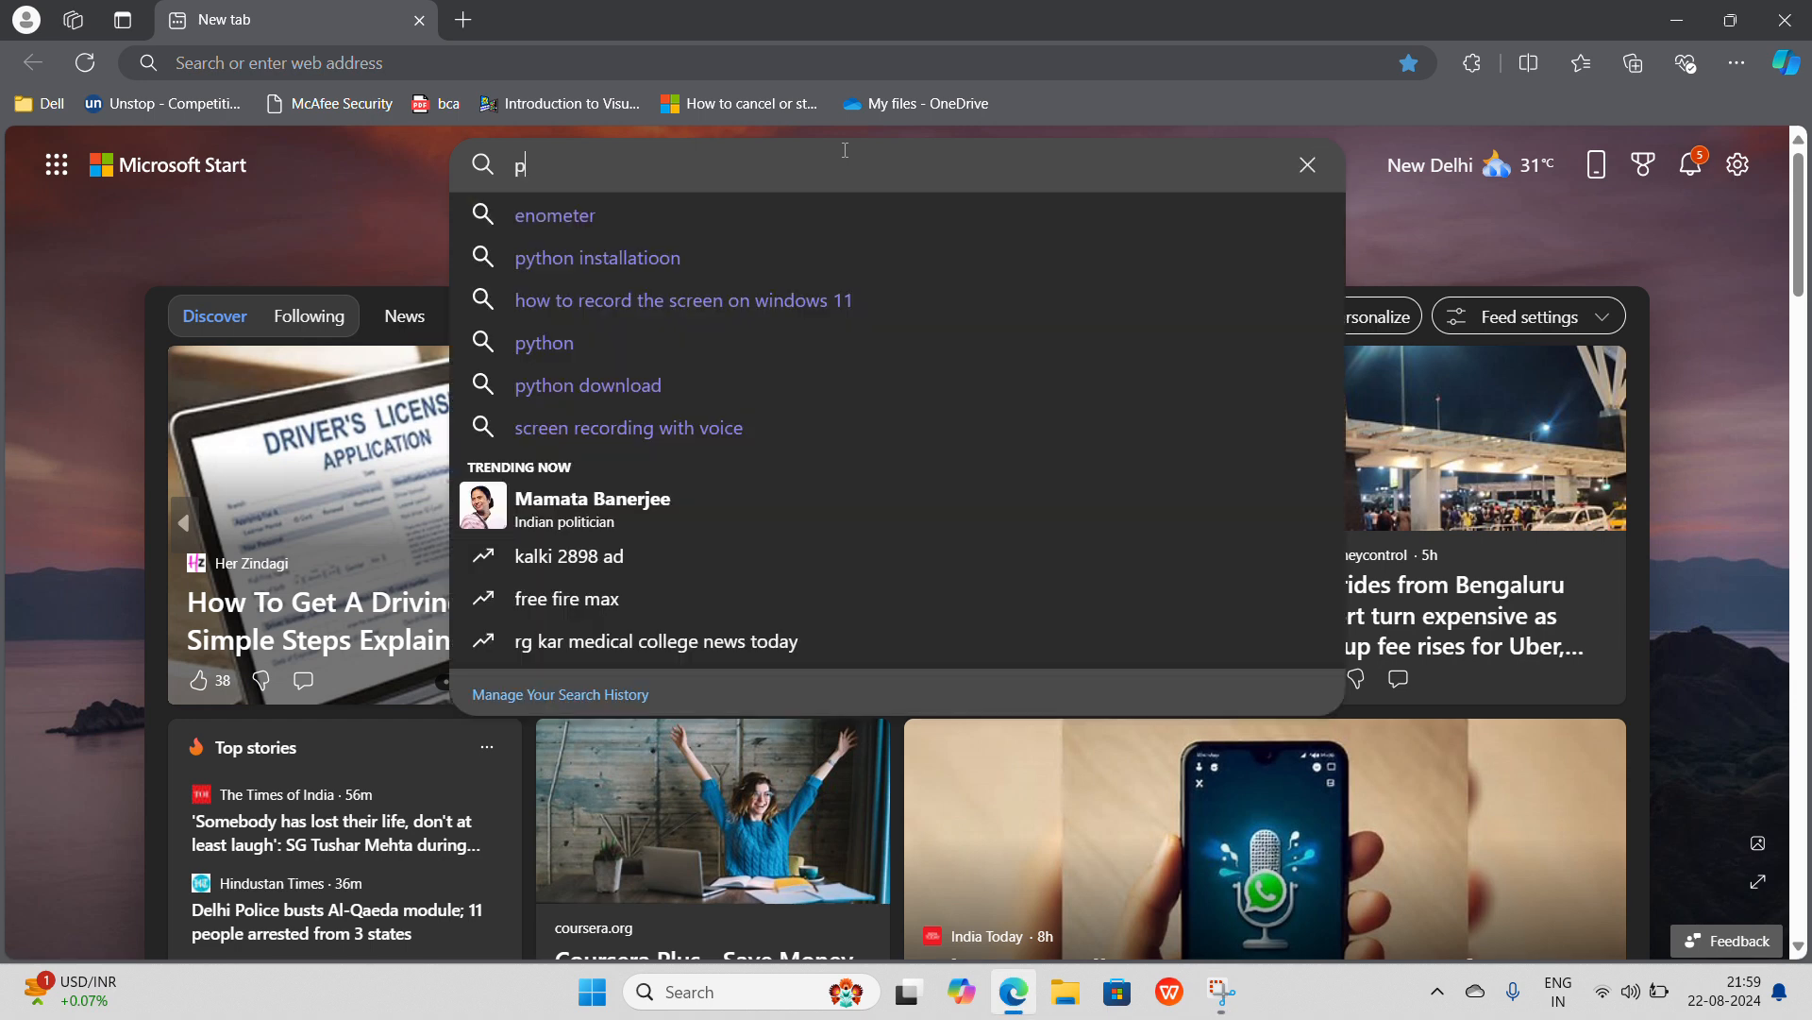
type("ython")
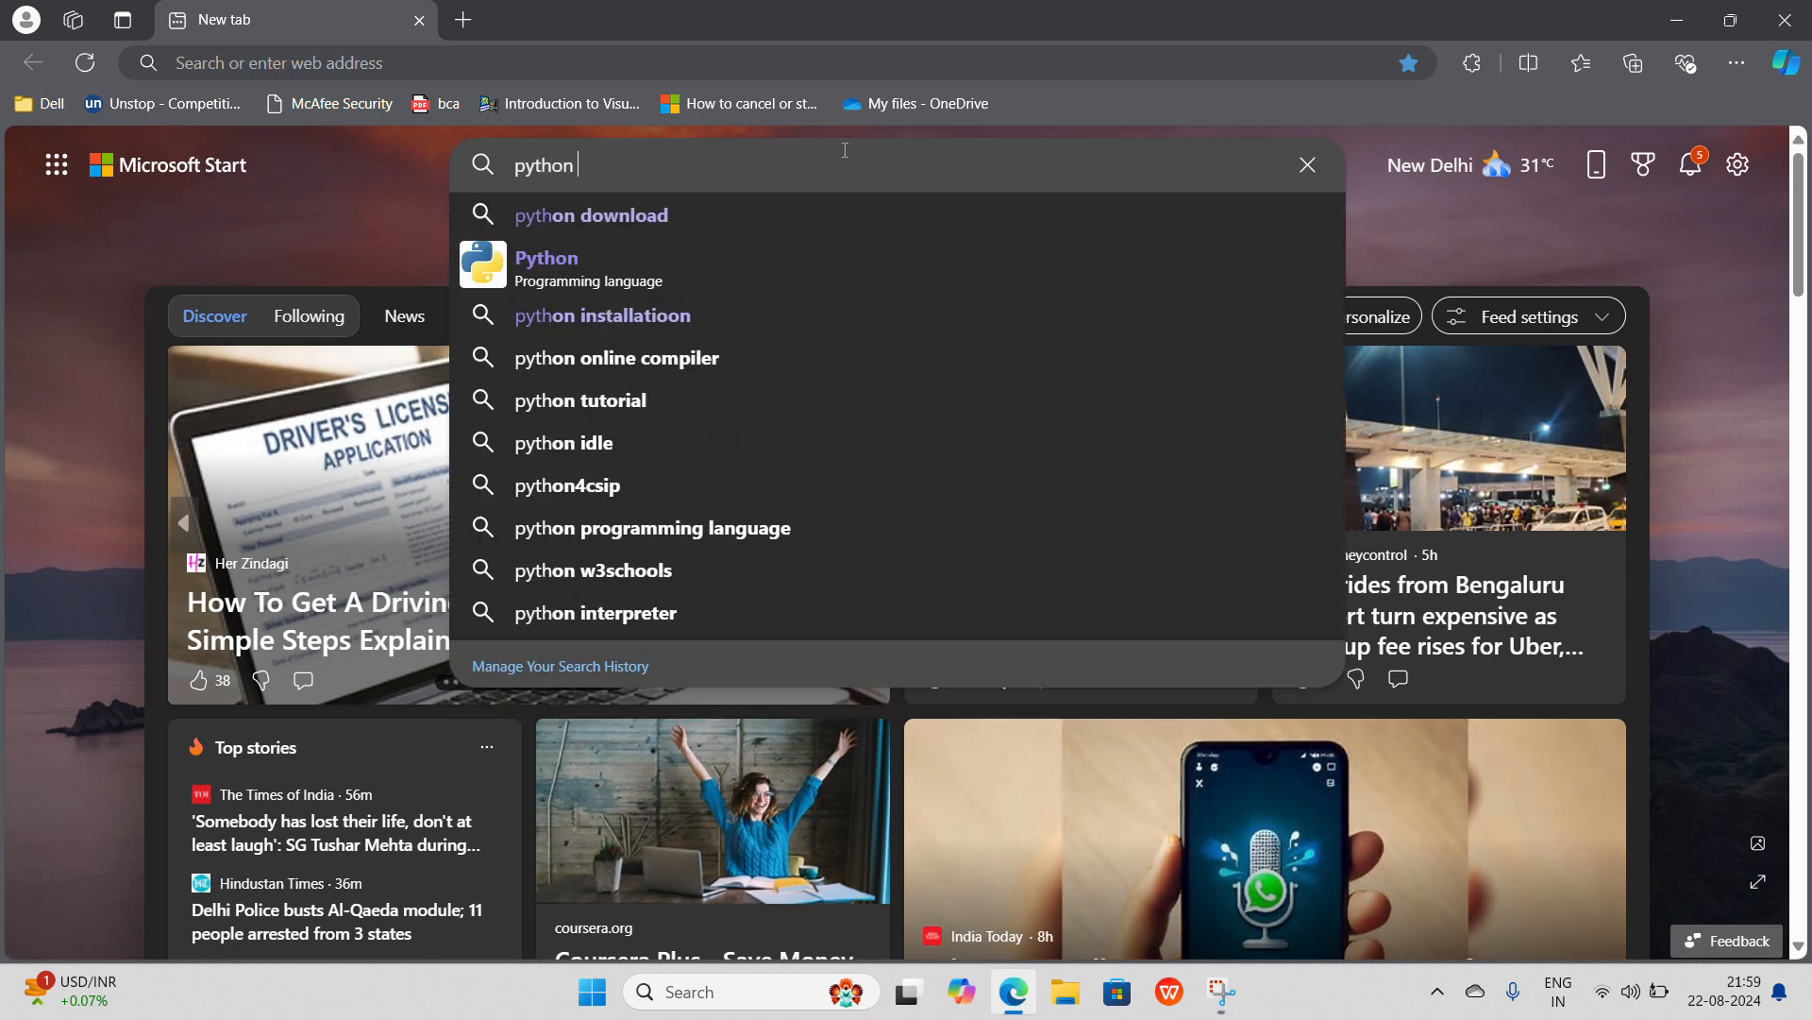
type(" insta")
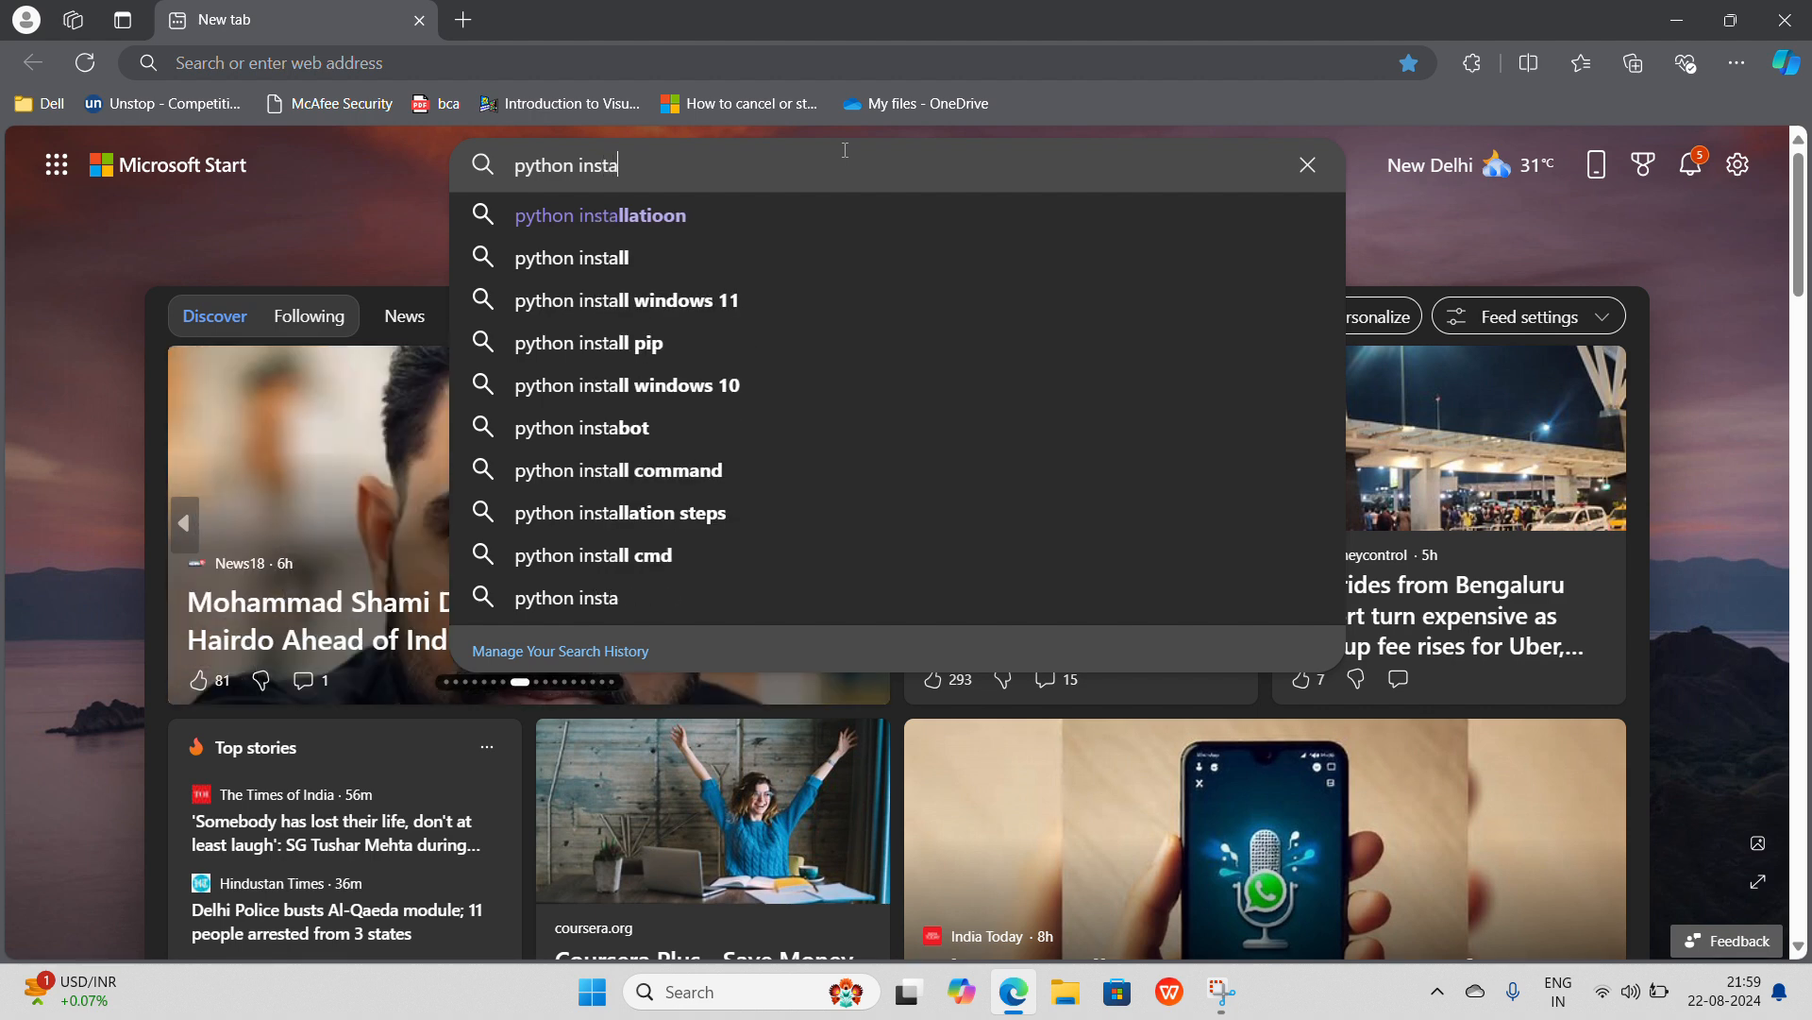
type("lla")
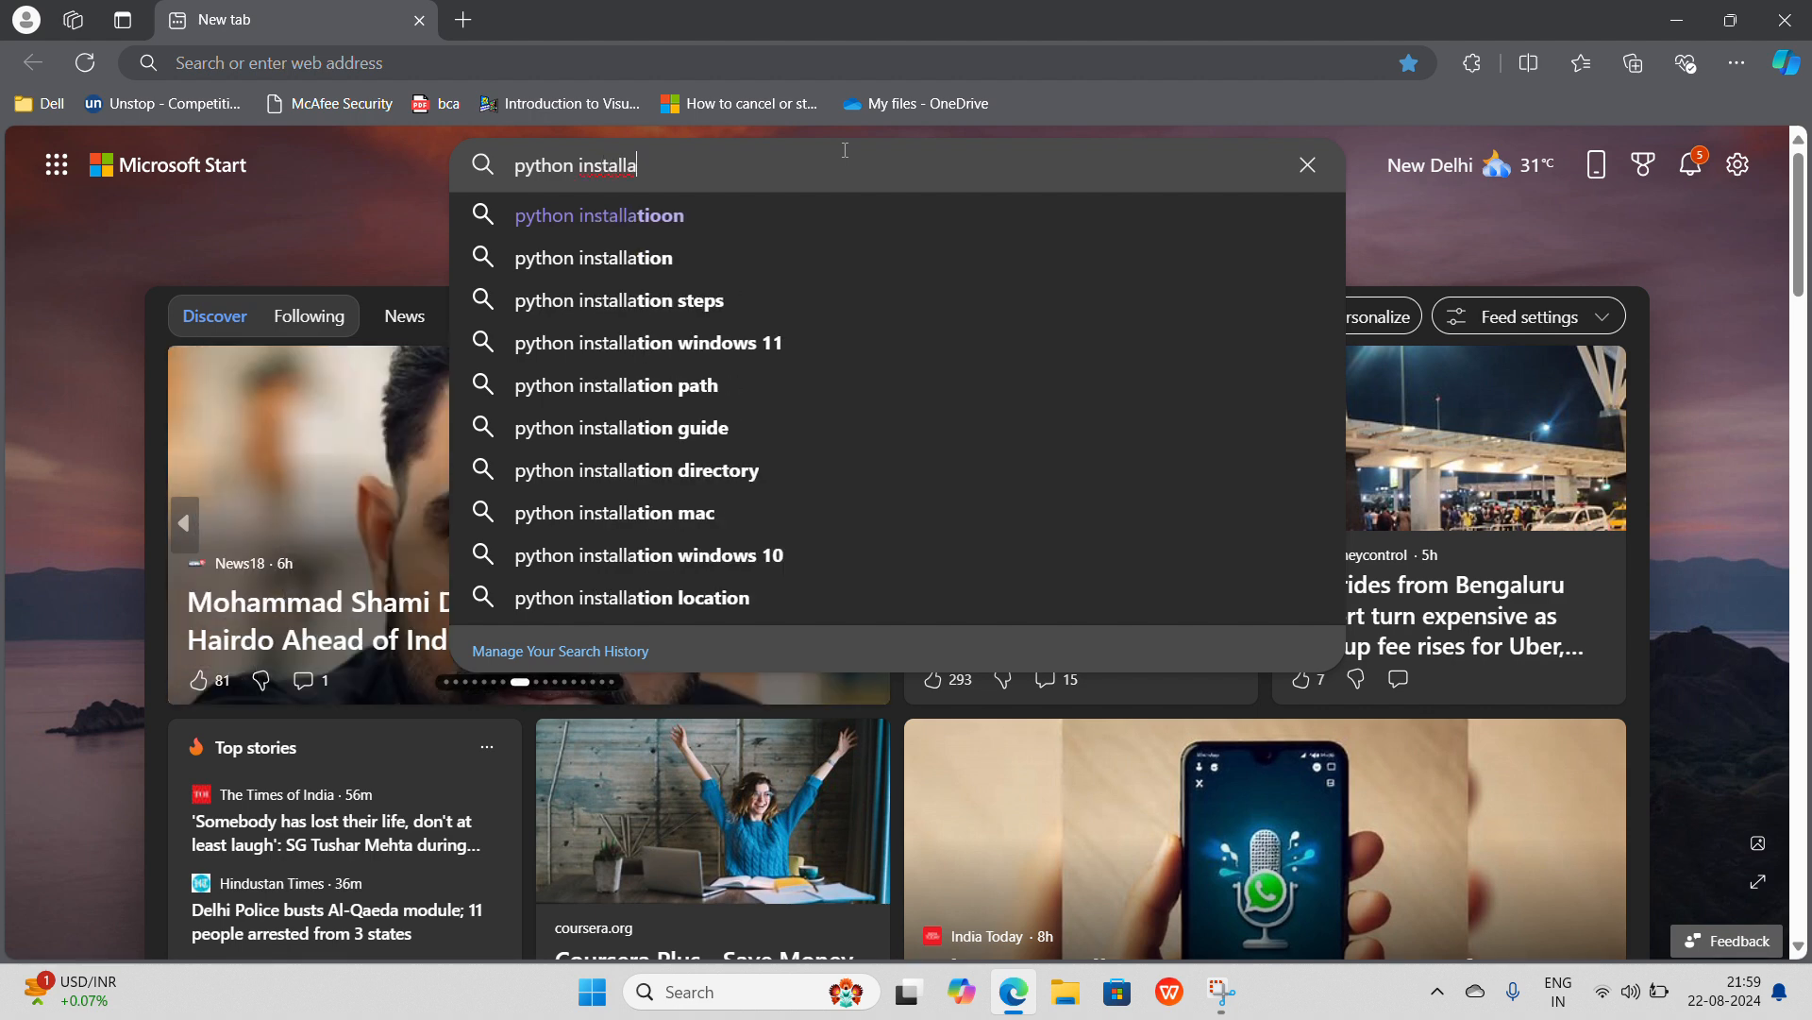
type("tion")
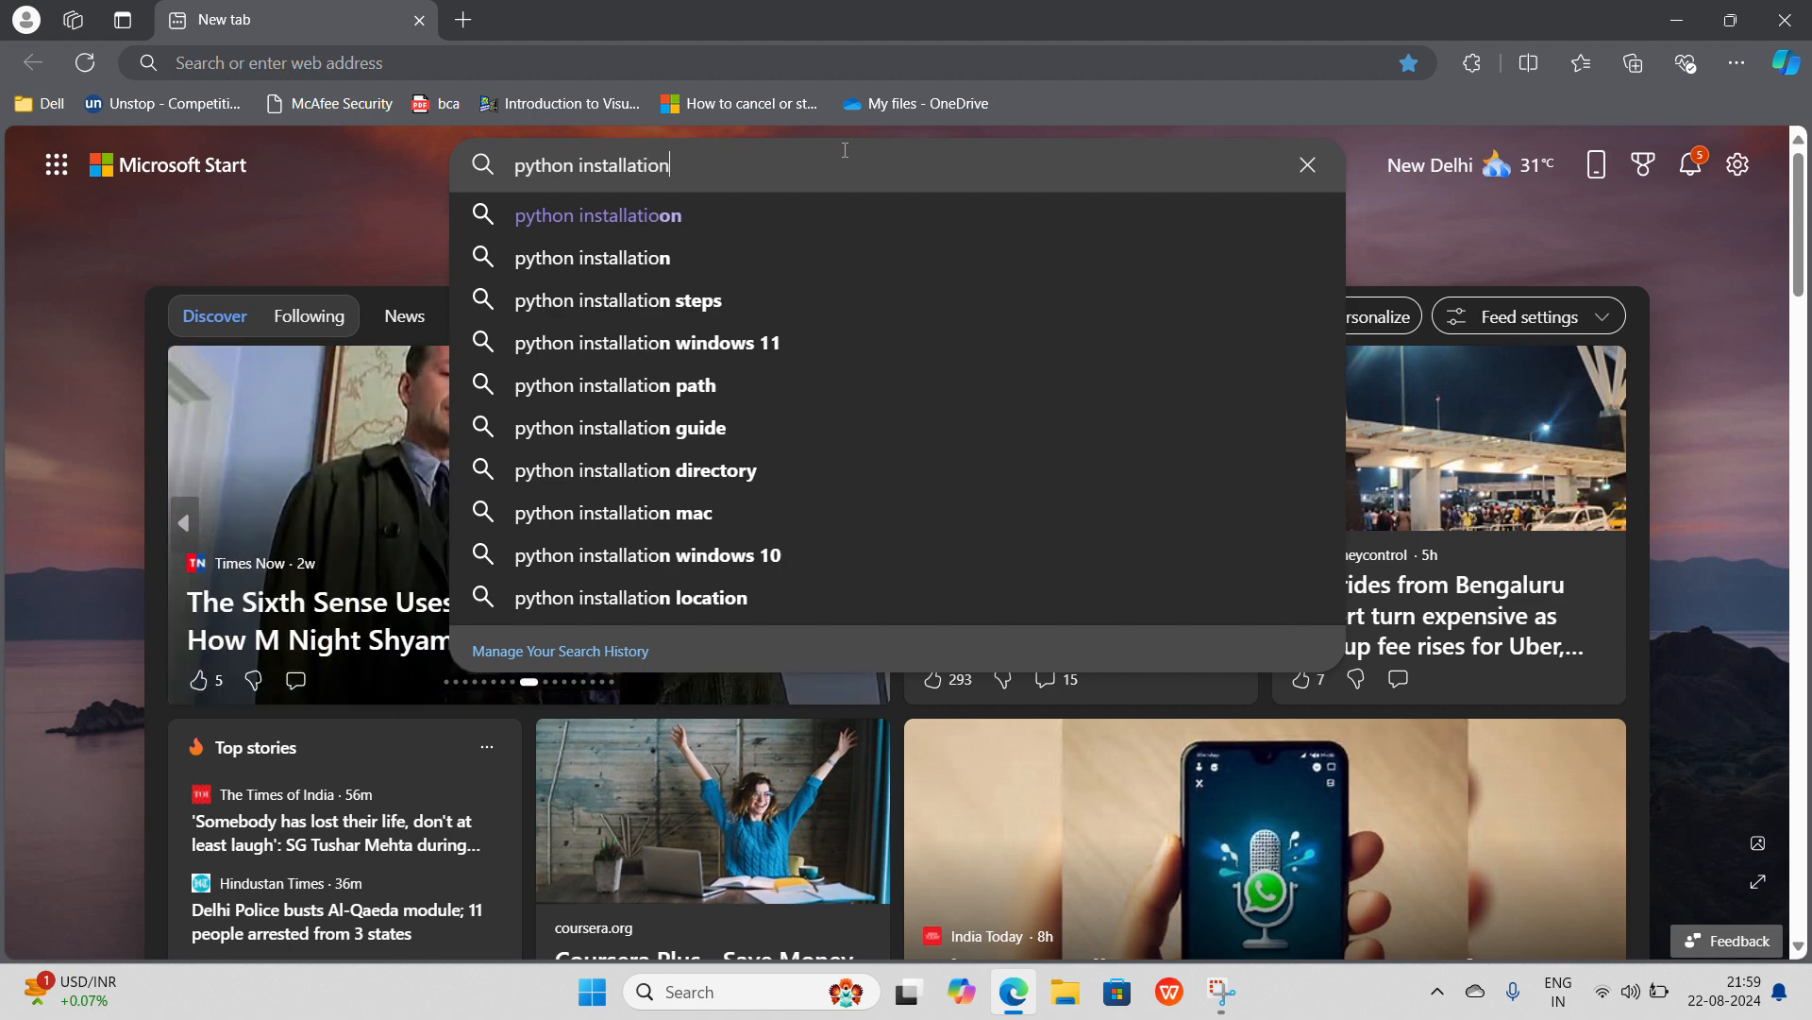
key("Return")
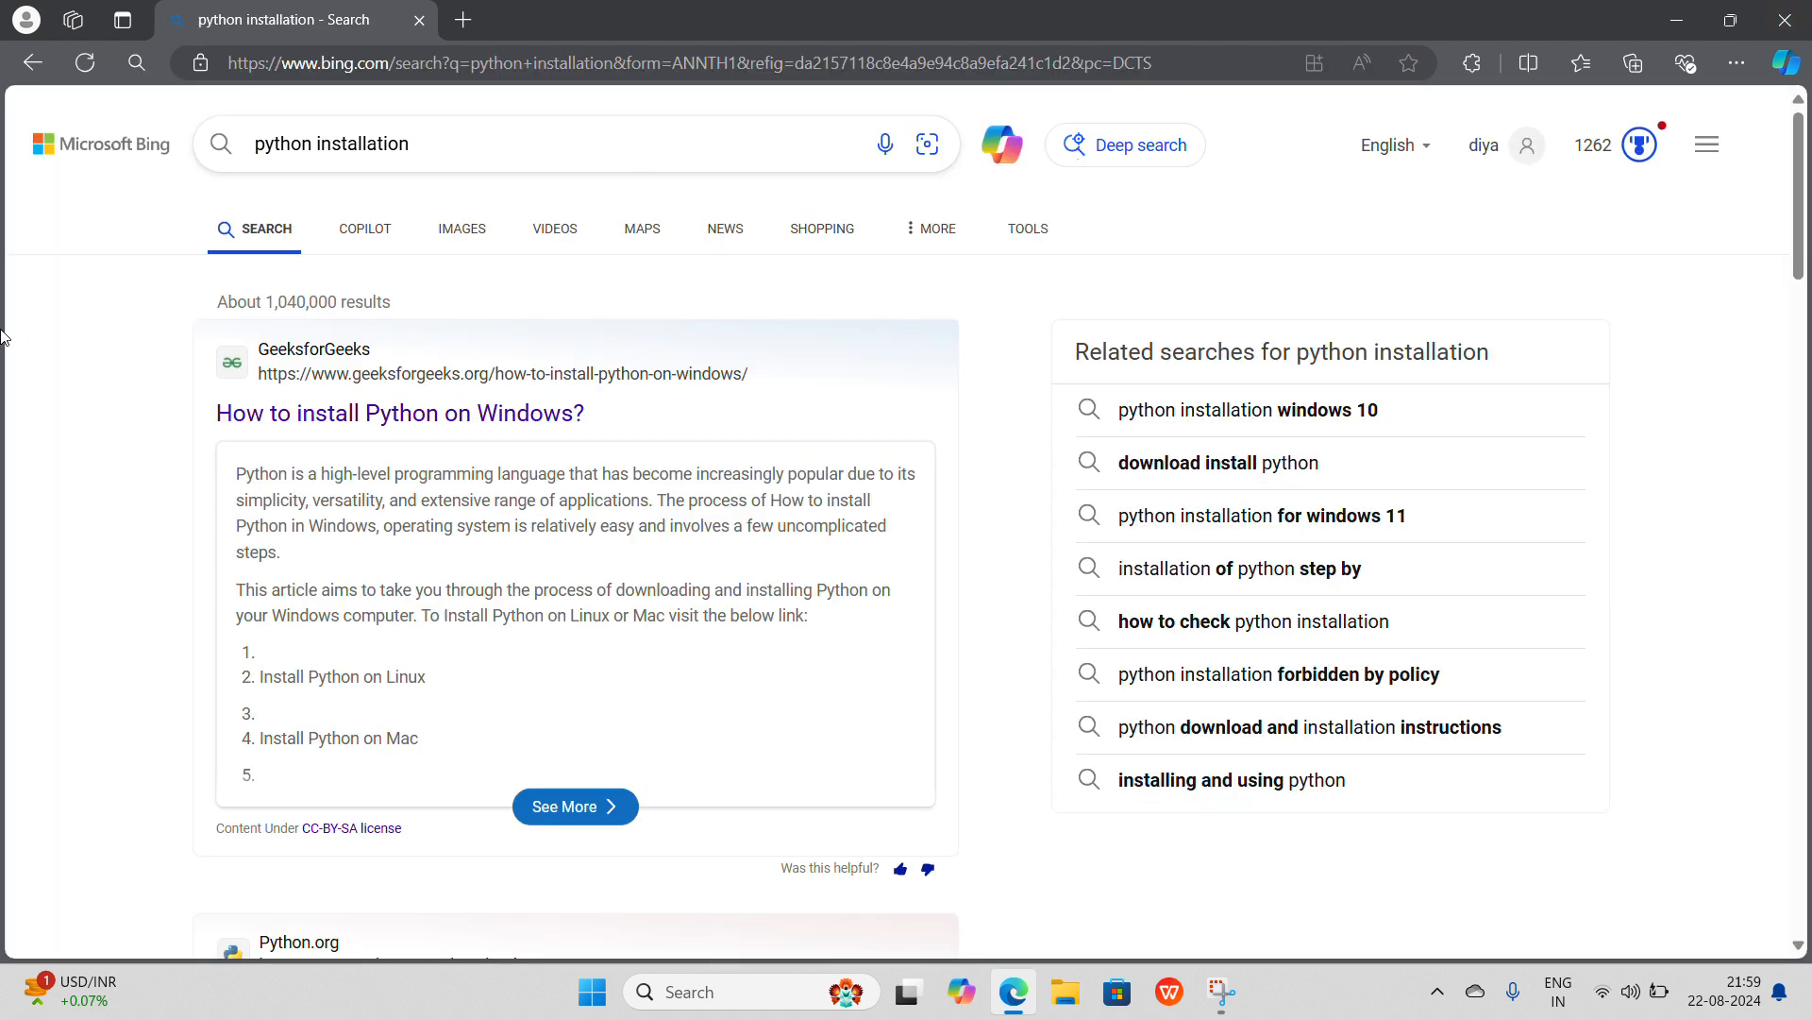
scroll(492, 460, "down", 6)
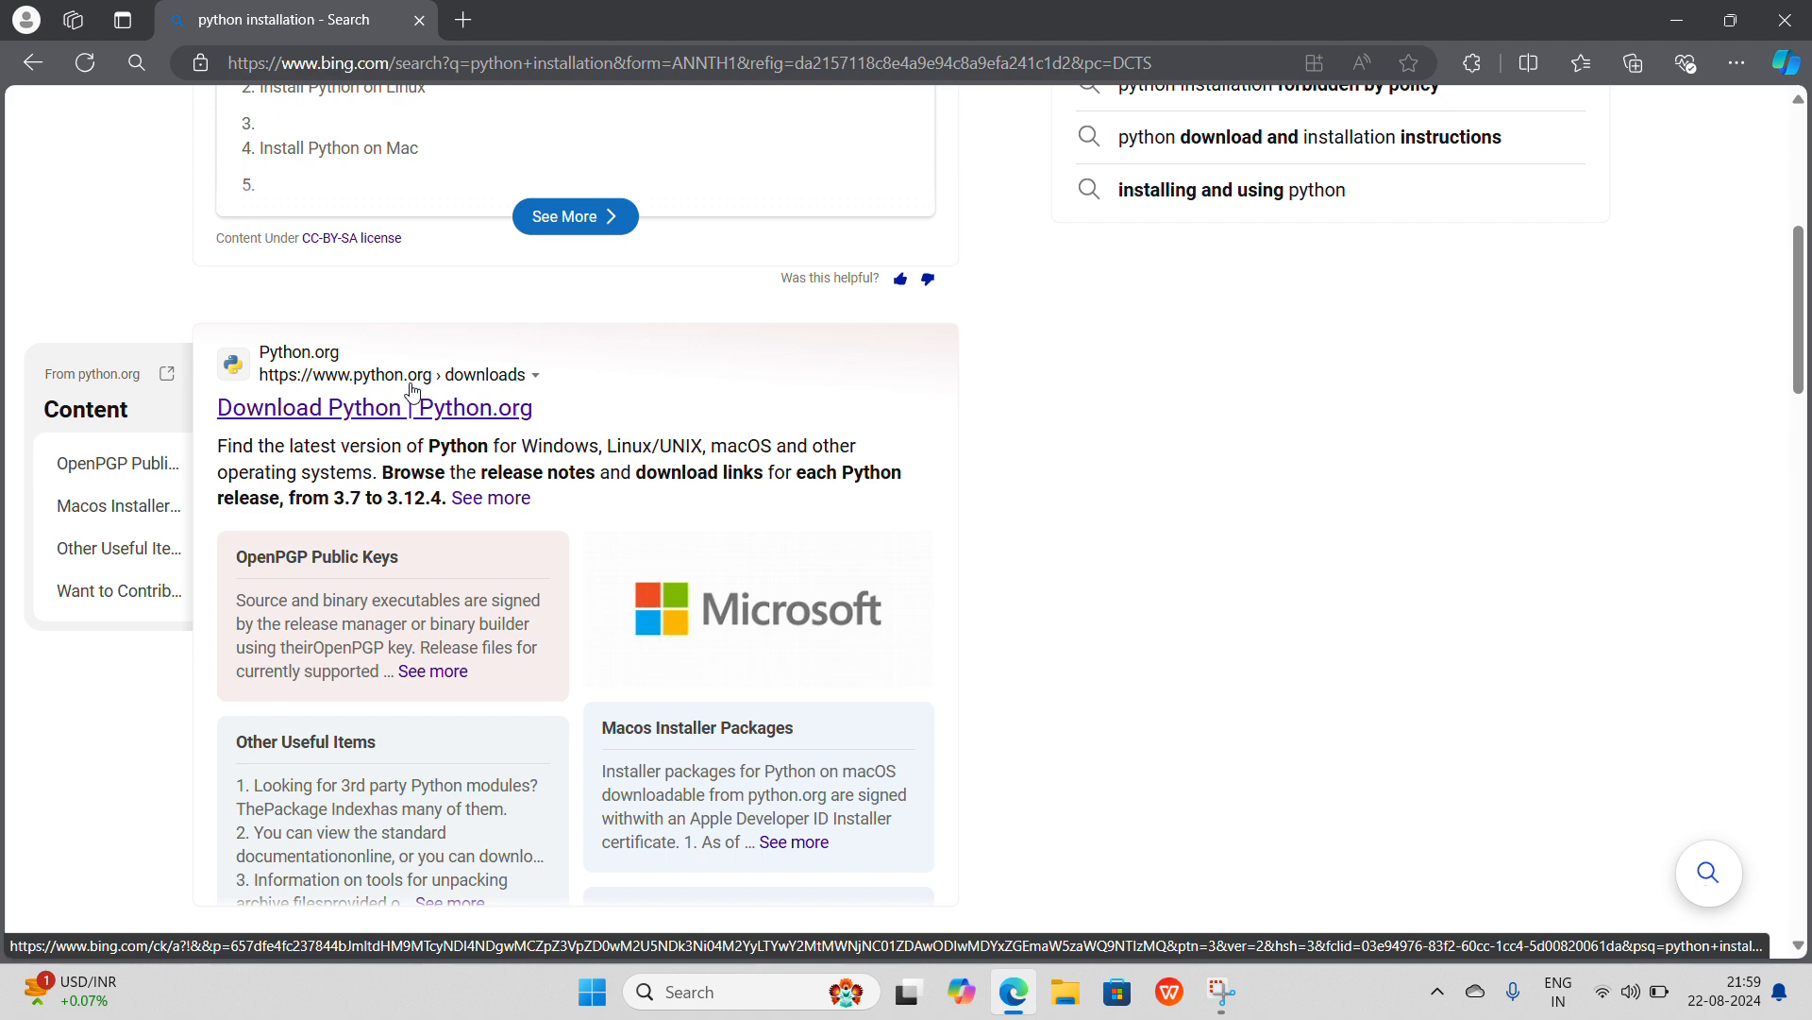
left_click(406, 404)
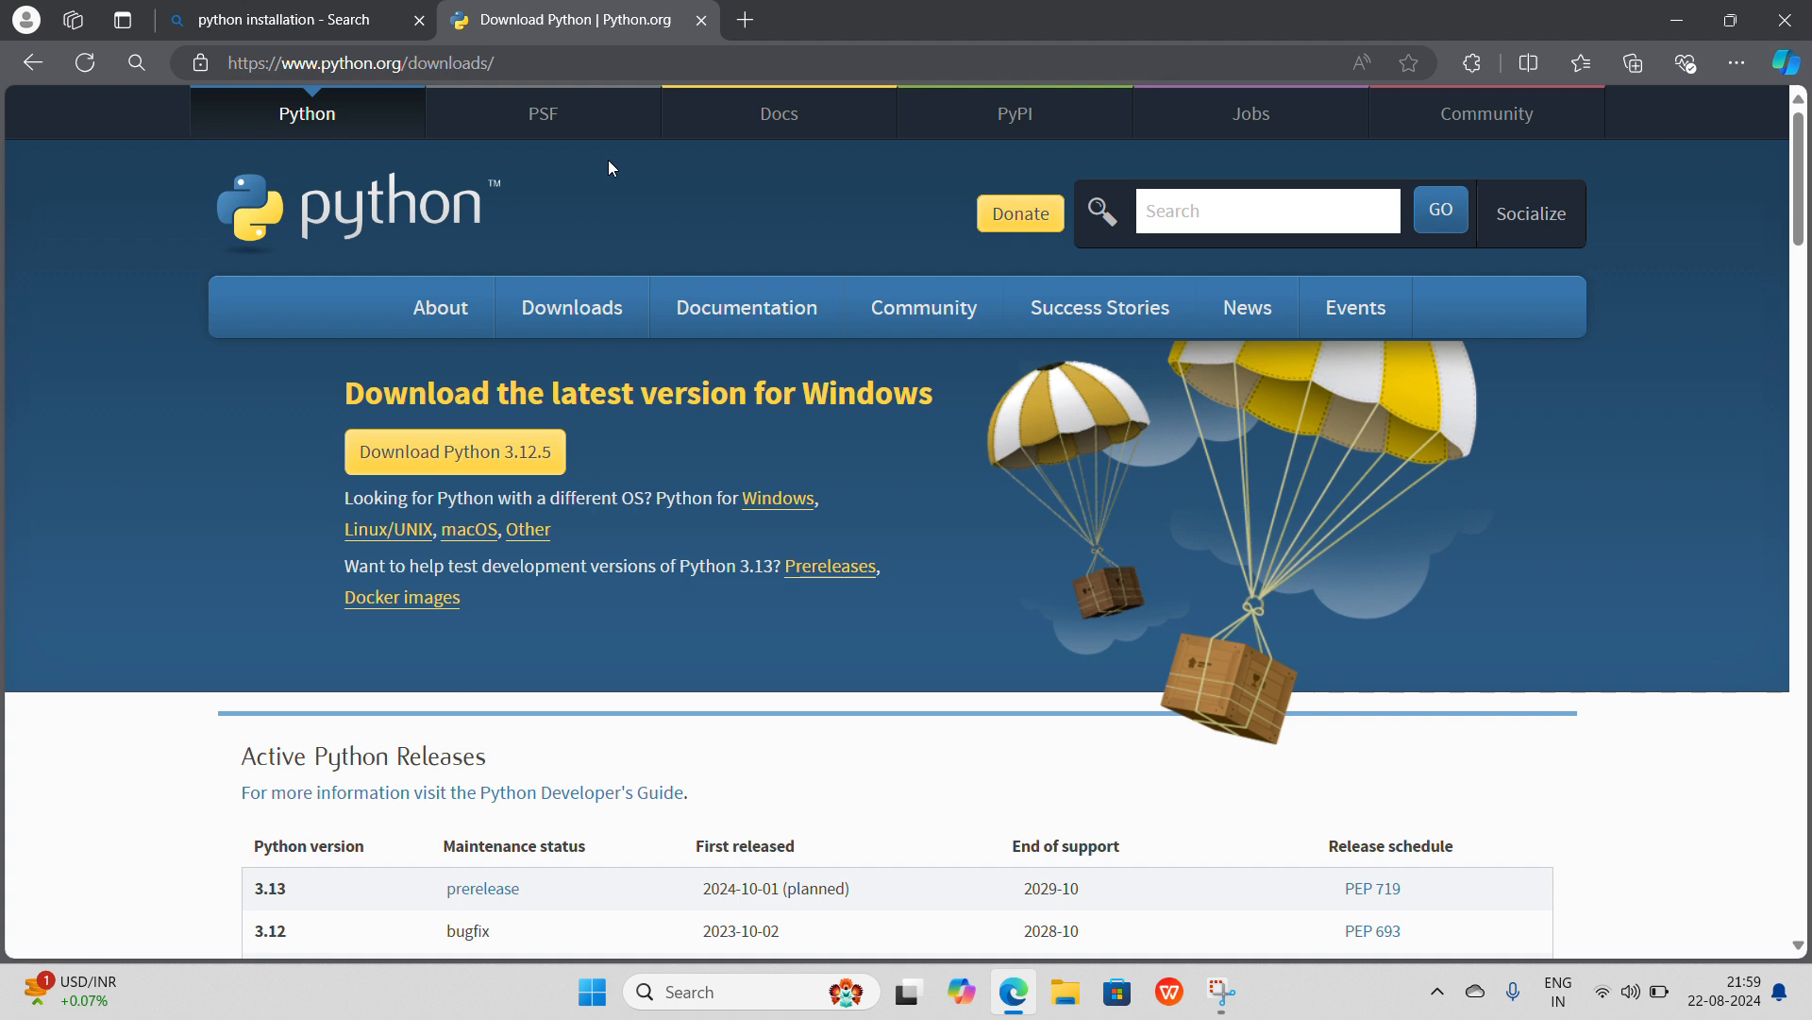
Step: Download the Python 3.12.5 installer for Windows and launch the downloaded python-3.12.5-amd64 (1).exe
mouse_move(623, 309)
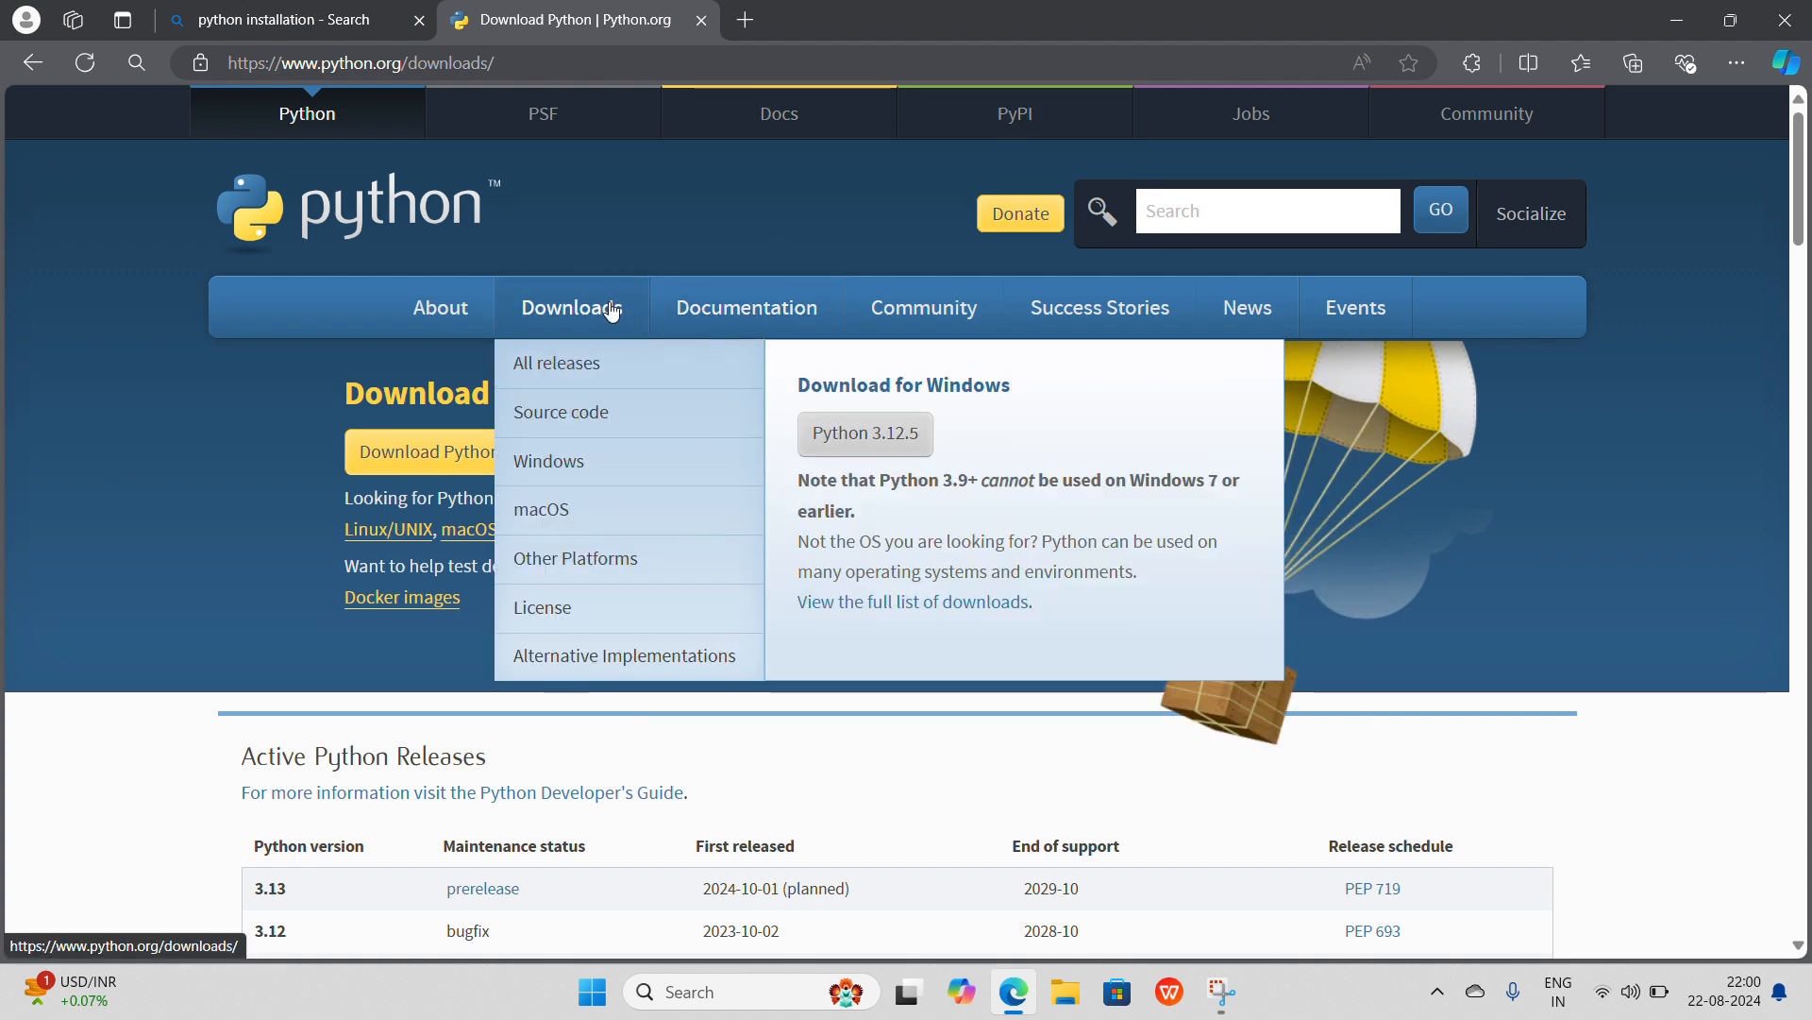
mouse_move(739, 374)
mouse_move(627, 456)
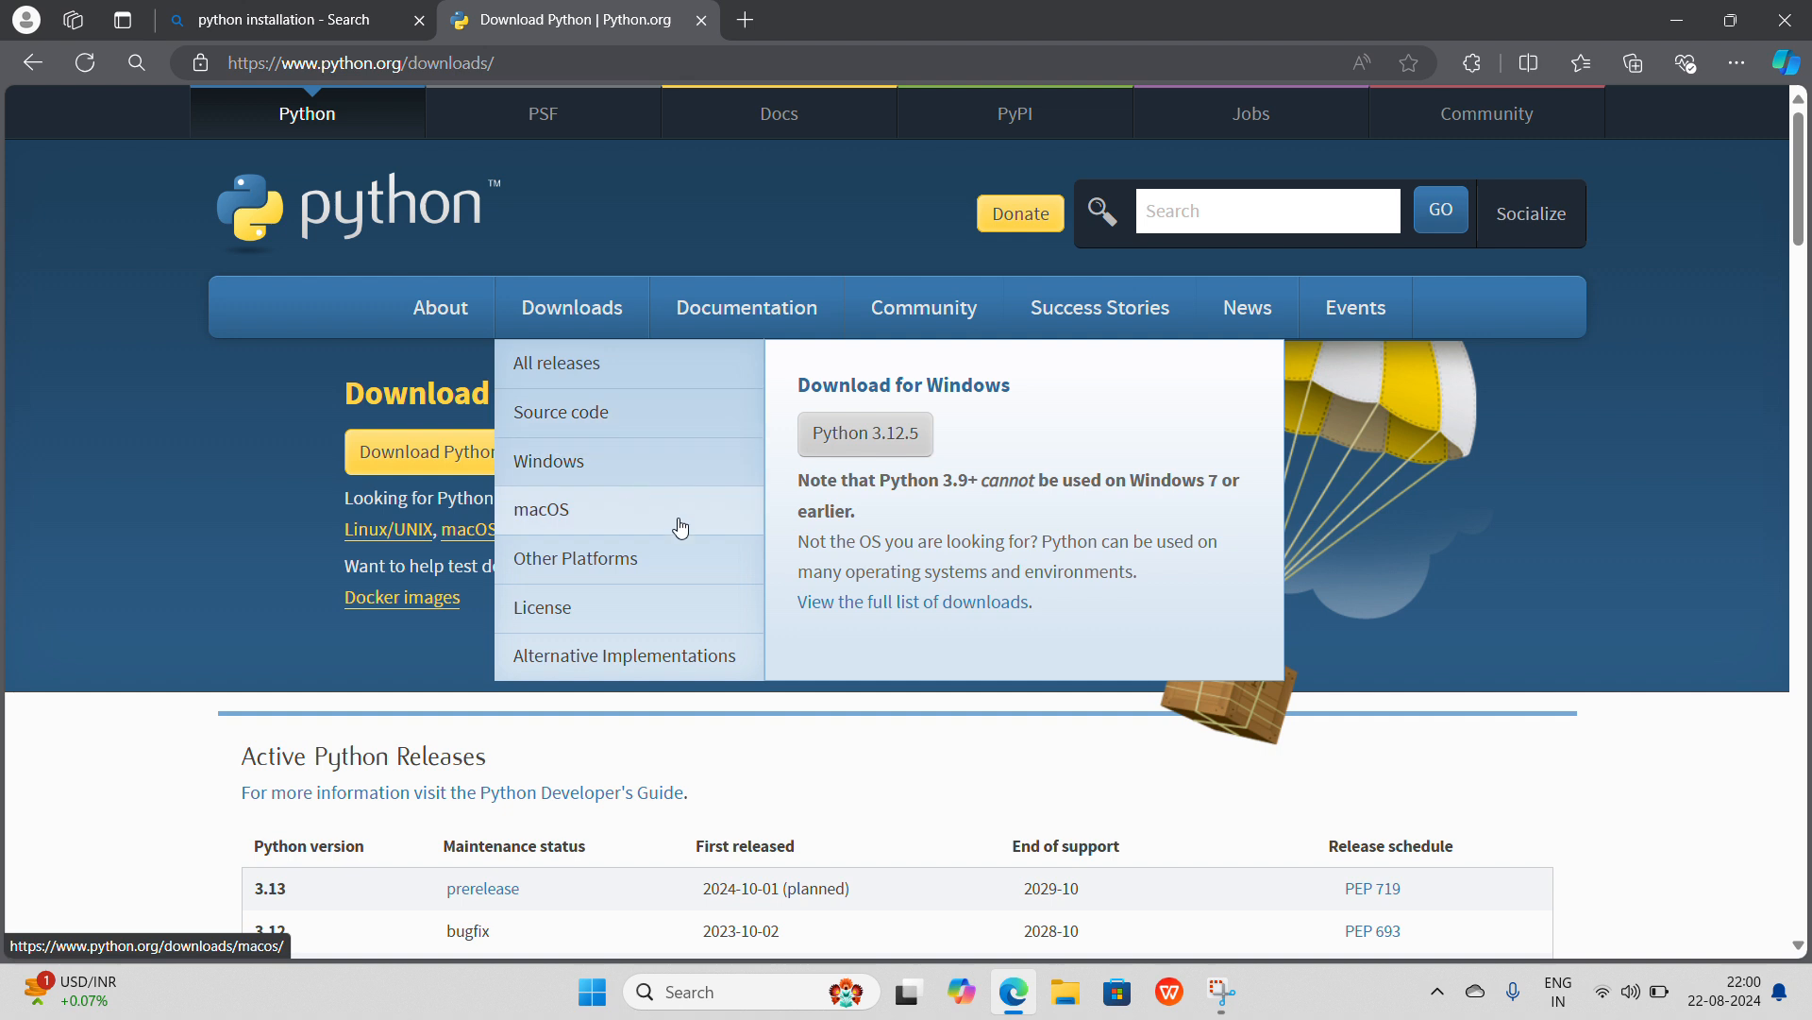
left_click(874, 455)
mouse_move(933, 295)
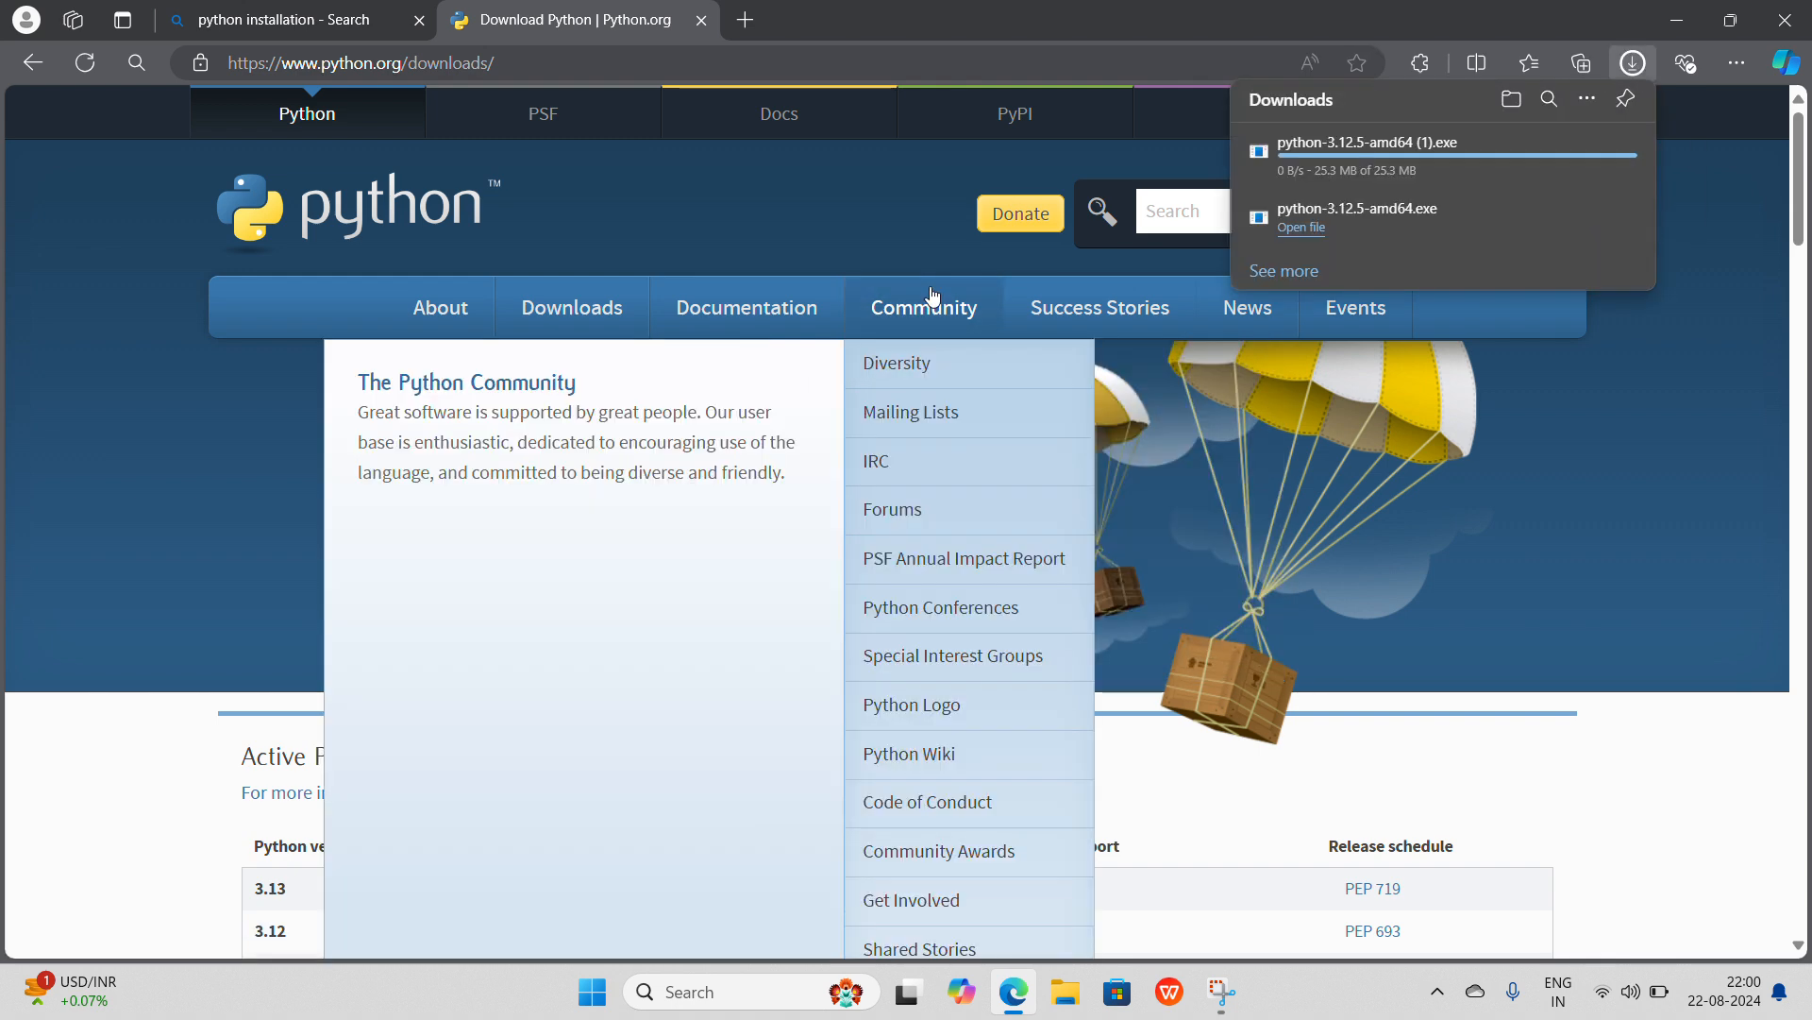
mouse_move(1389, 164)
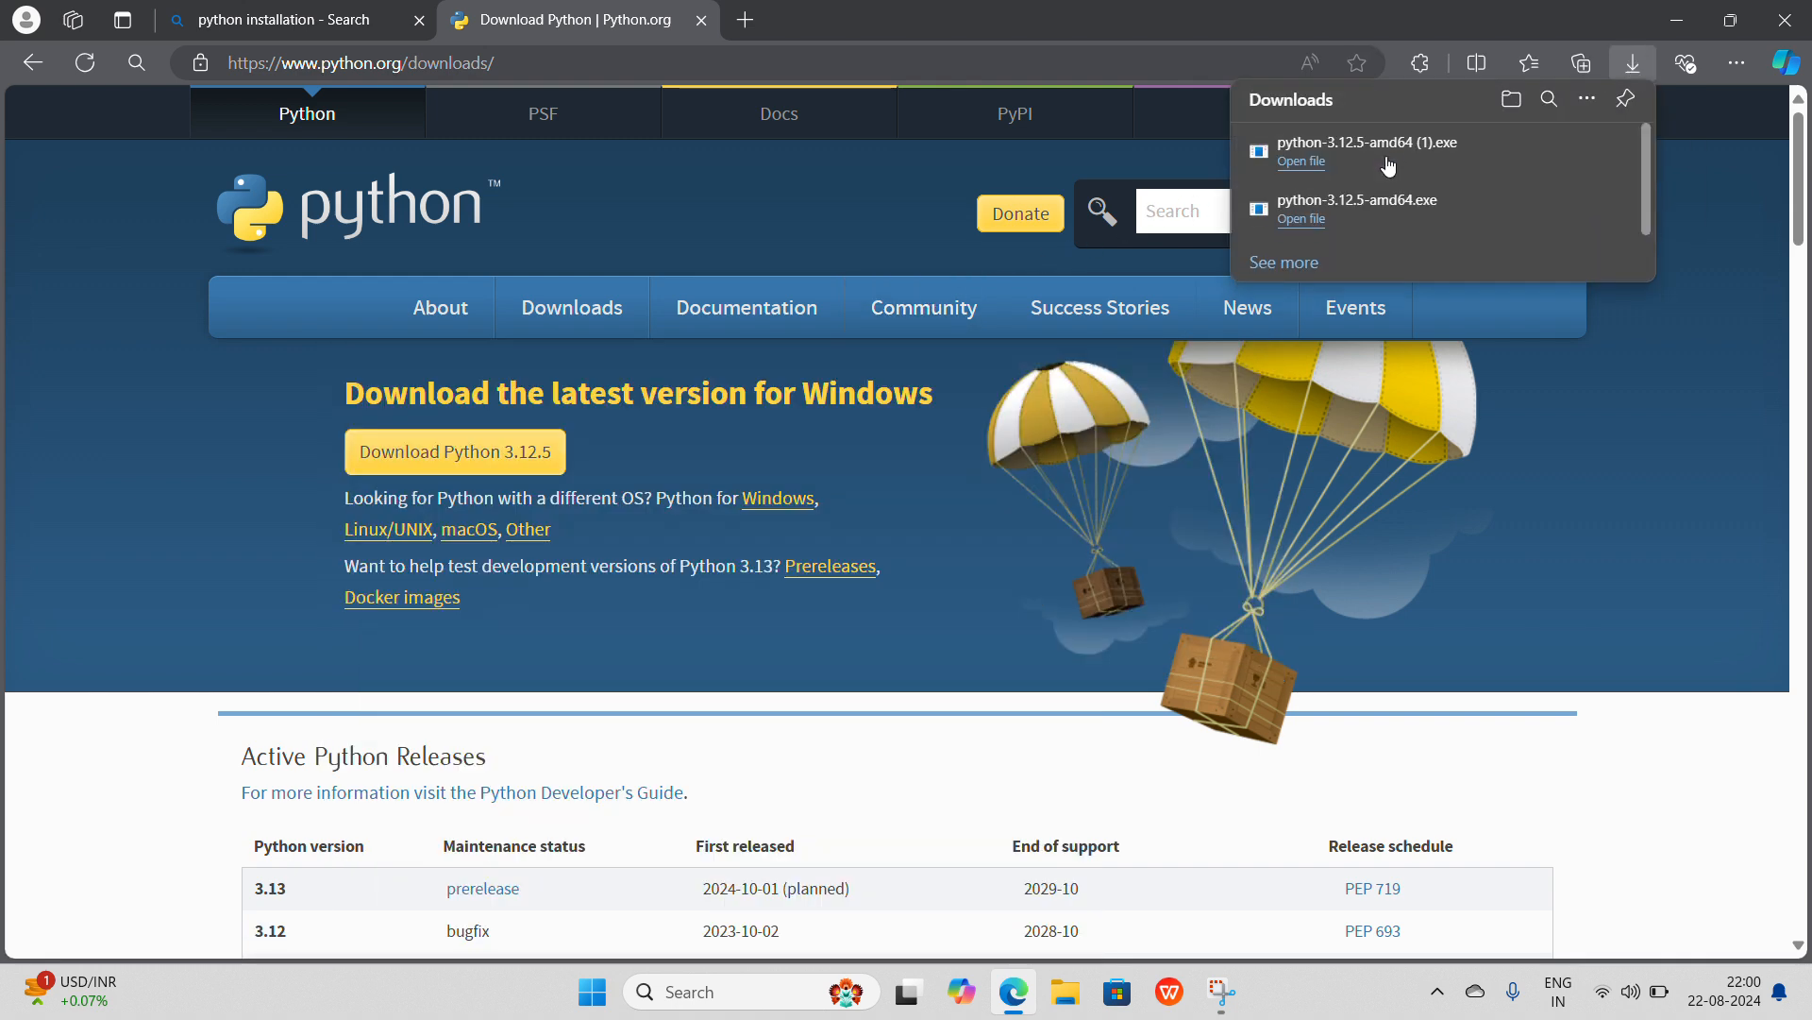
left_click(1304, 164)
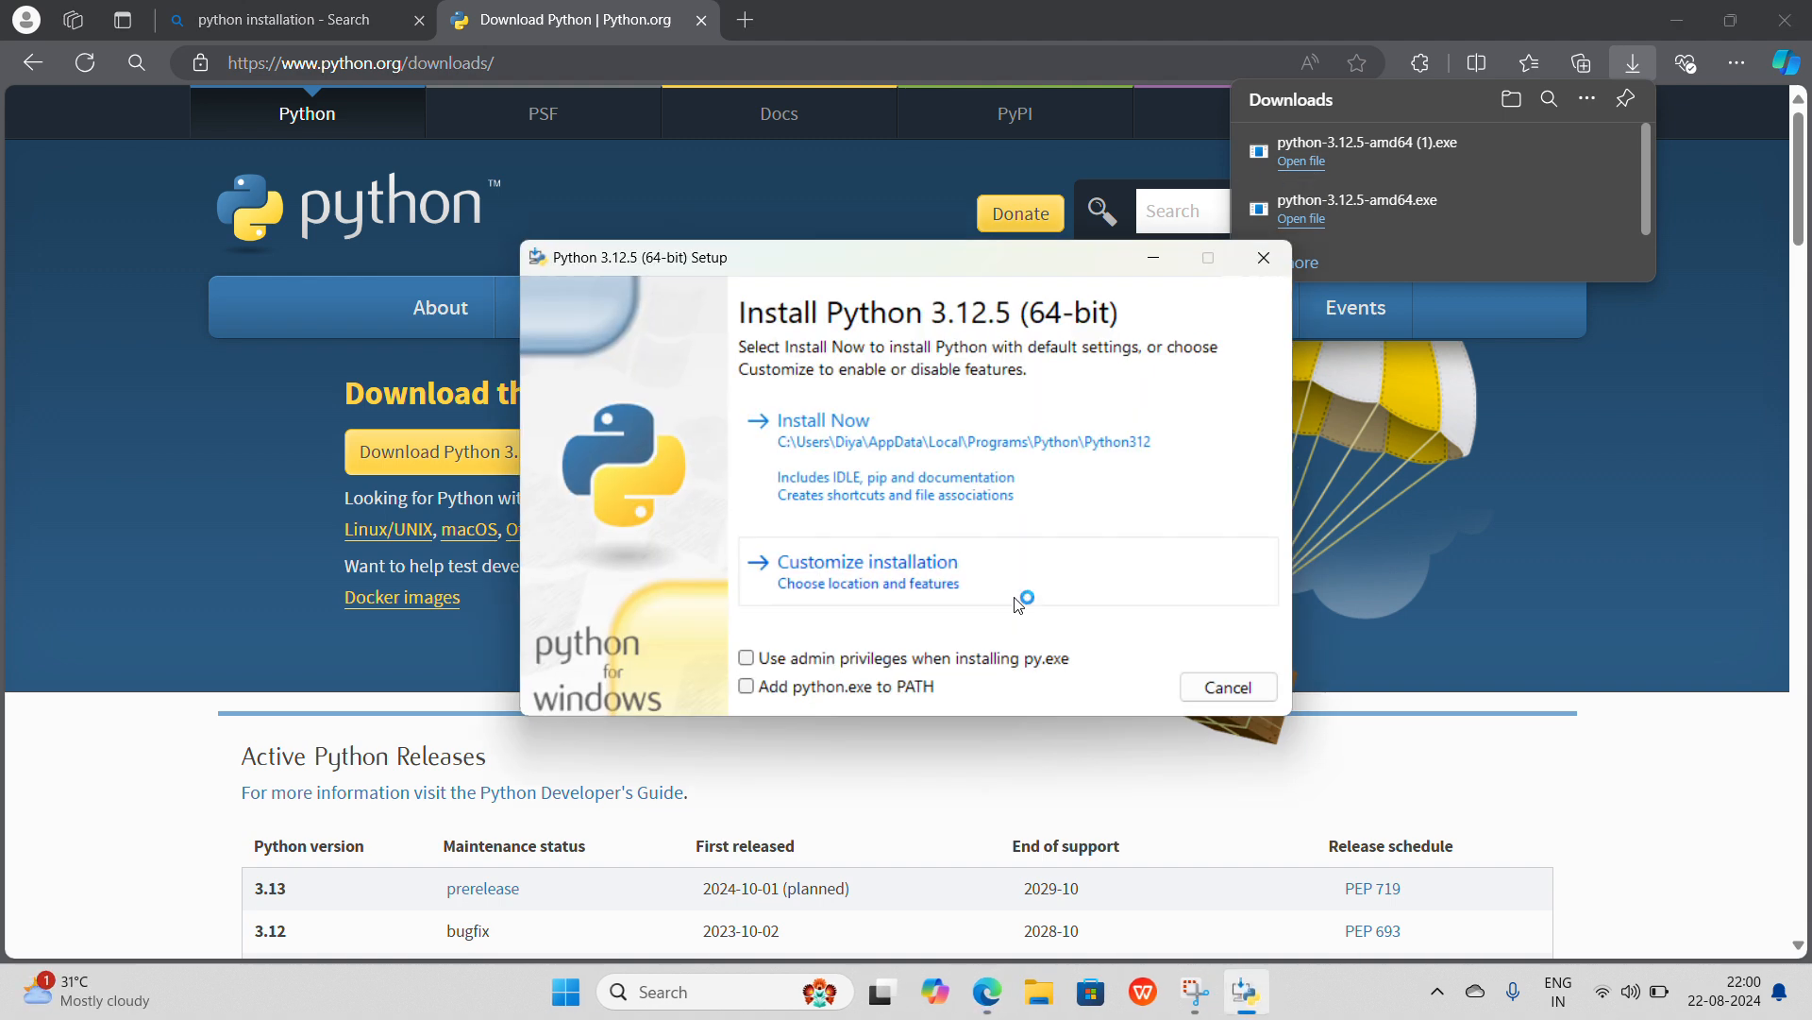
Step: Enable adding python.exe to PATH and using admin privileges, and proceed through the customized installation with the default optional features
left_click(747, 686)
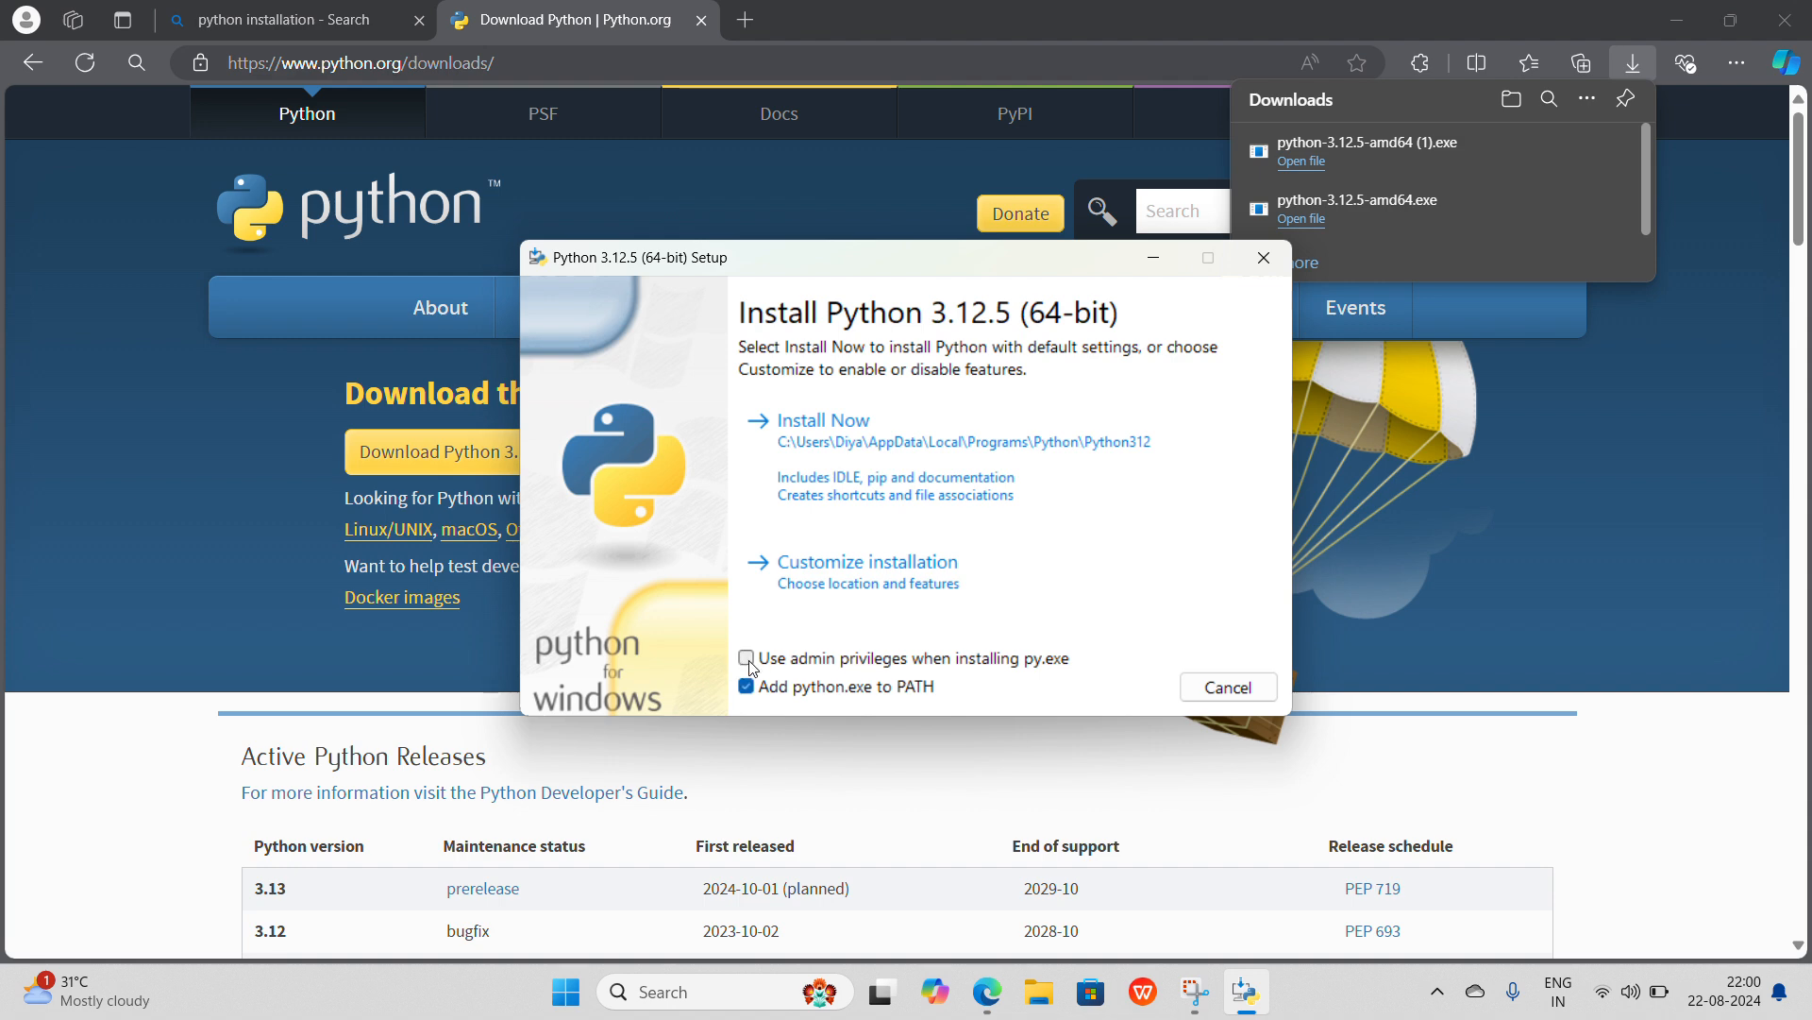
left_click(748, 659)
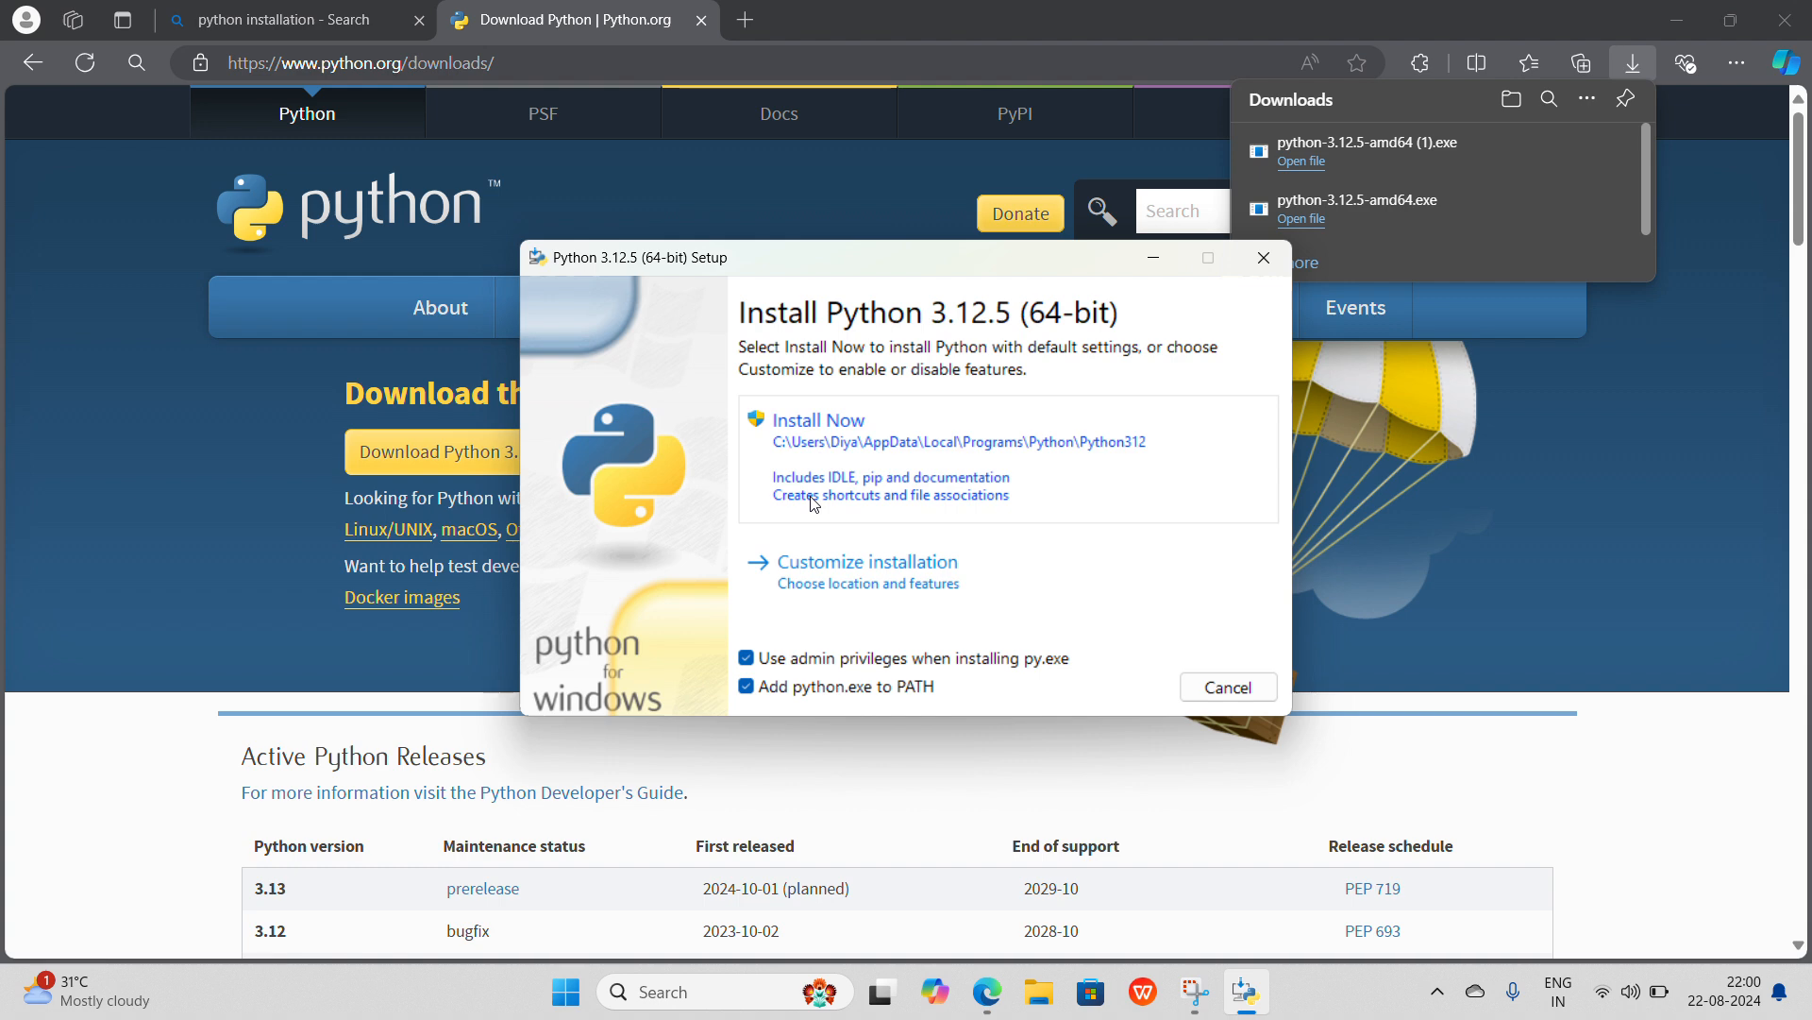
left_click(830, 565)
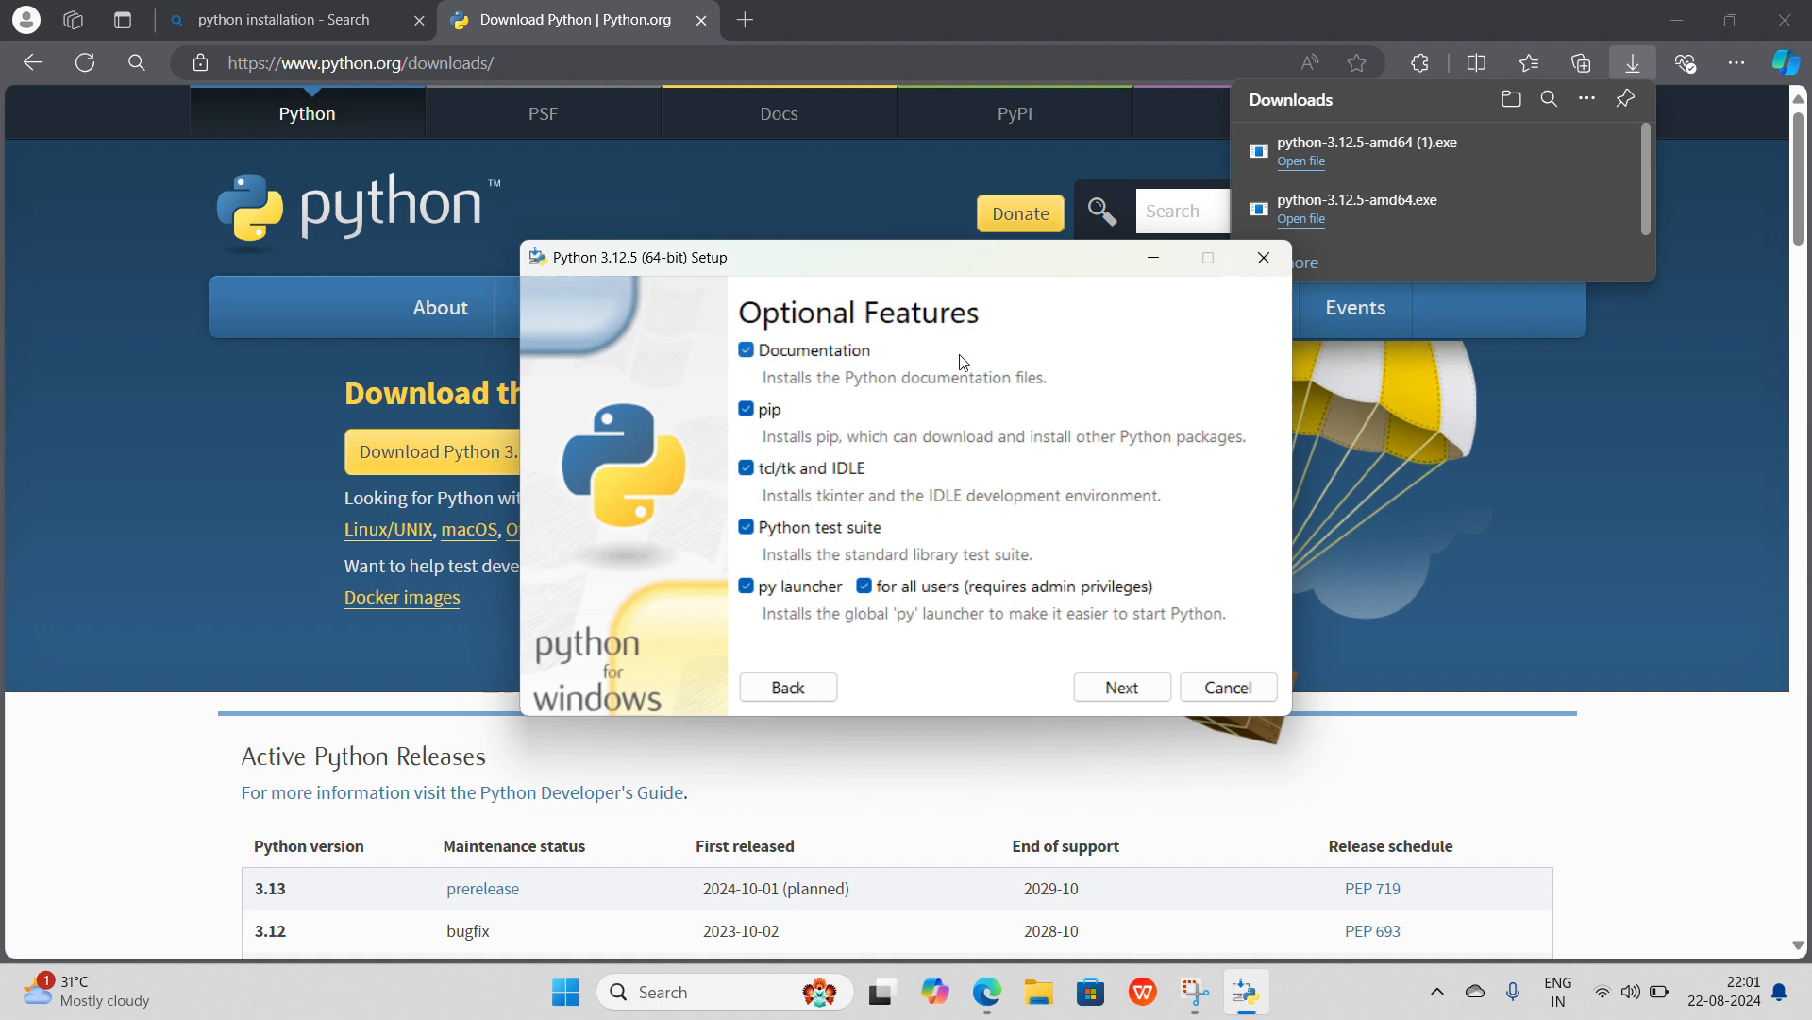
left_click(1116, 688)
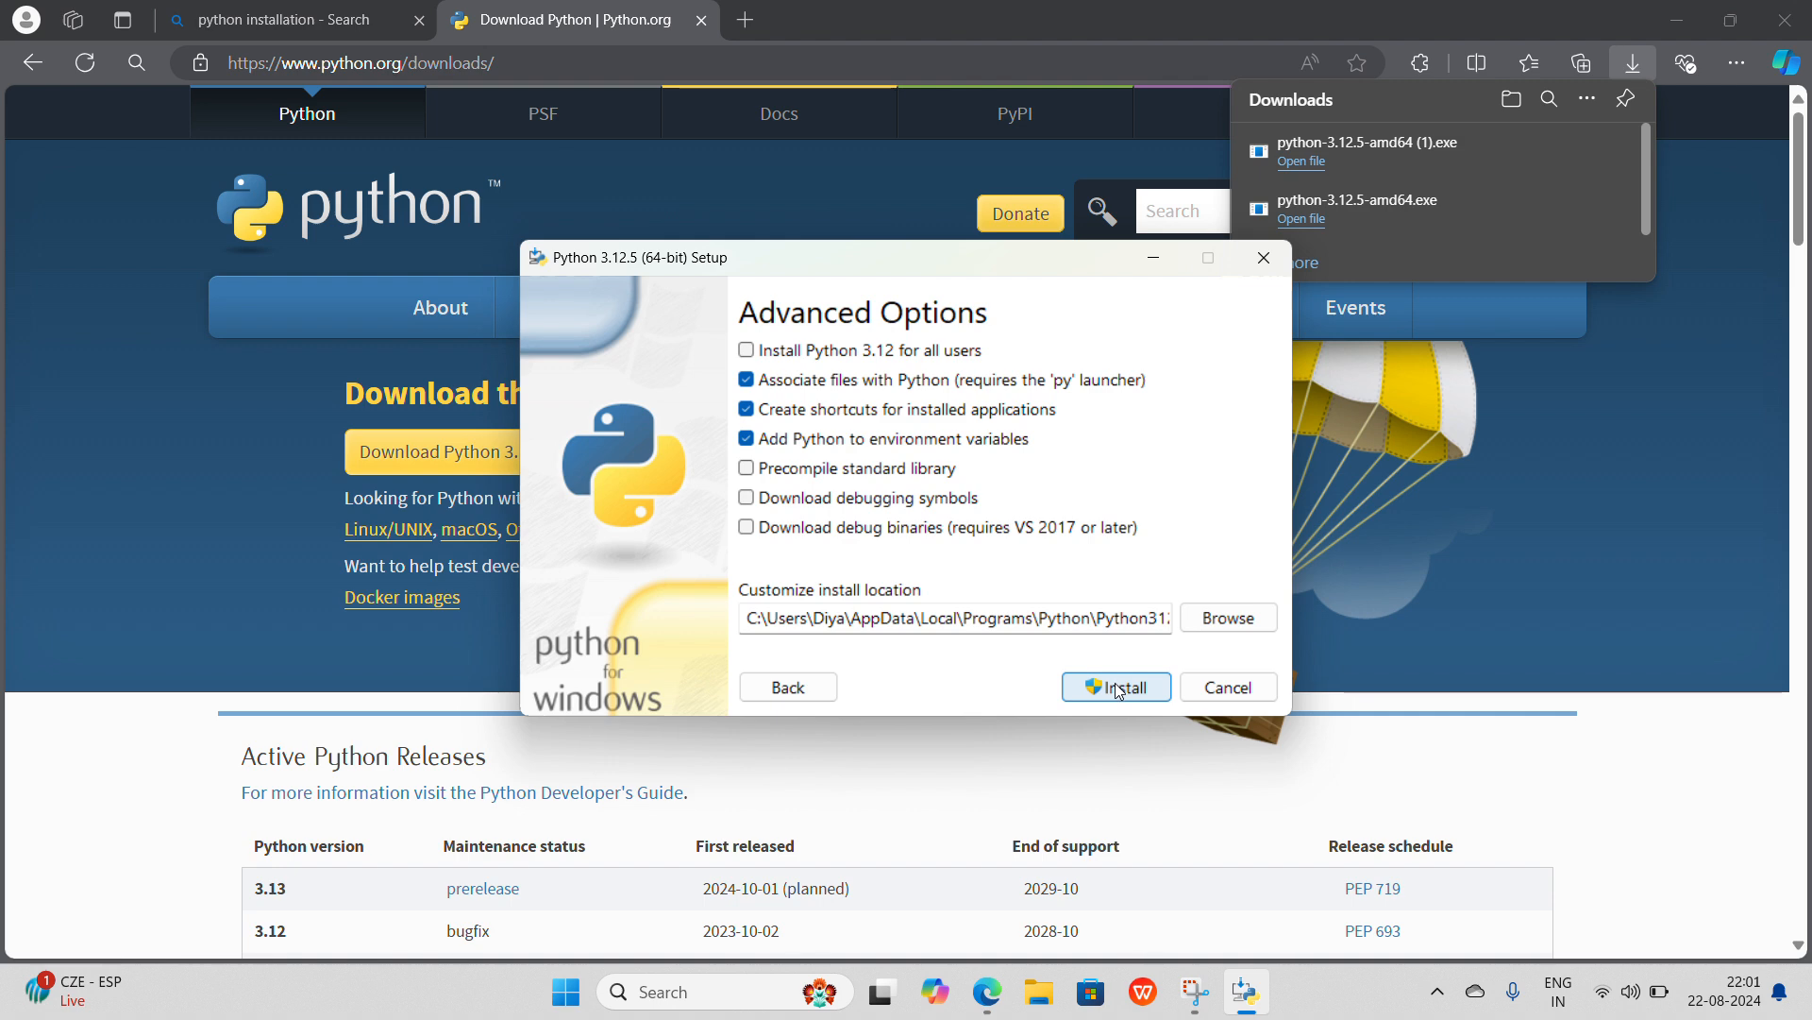
Step: Enable installing Python 3.12 for all users and set the install location to the user's profile folder
left_click(747, 352)
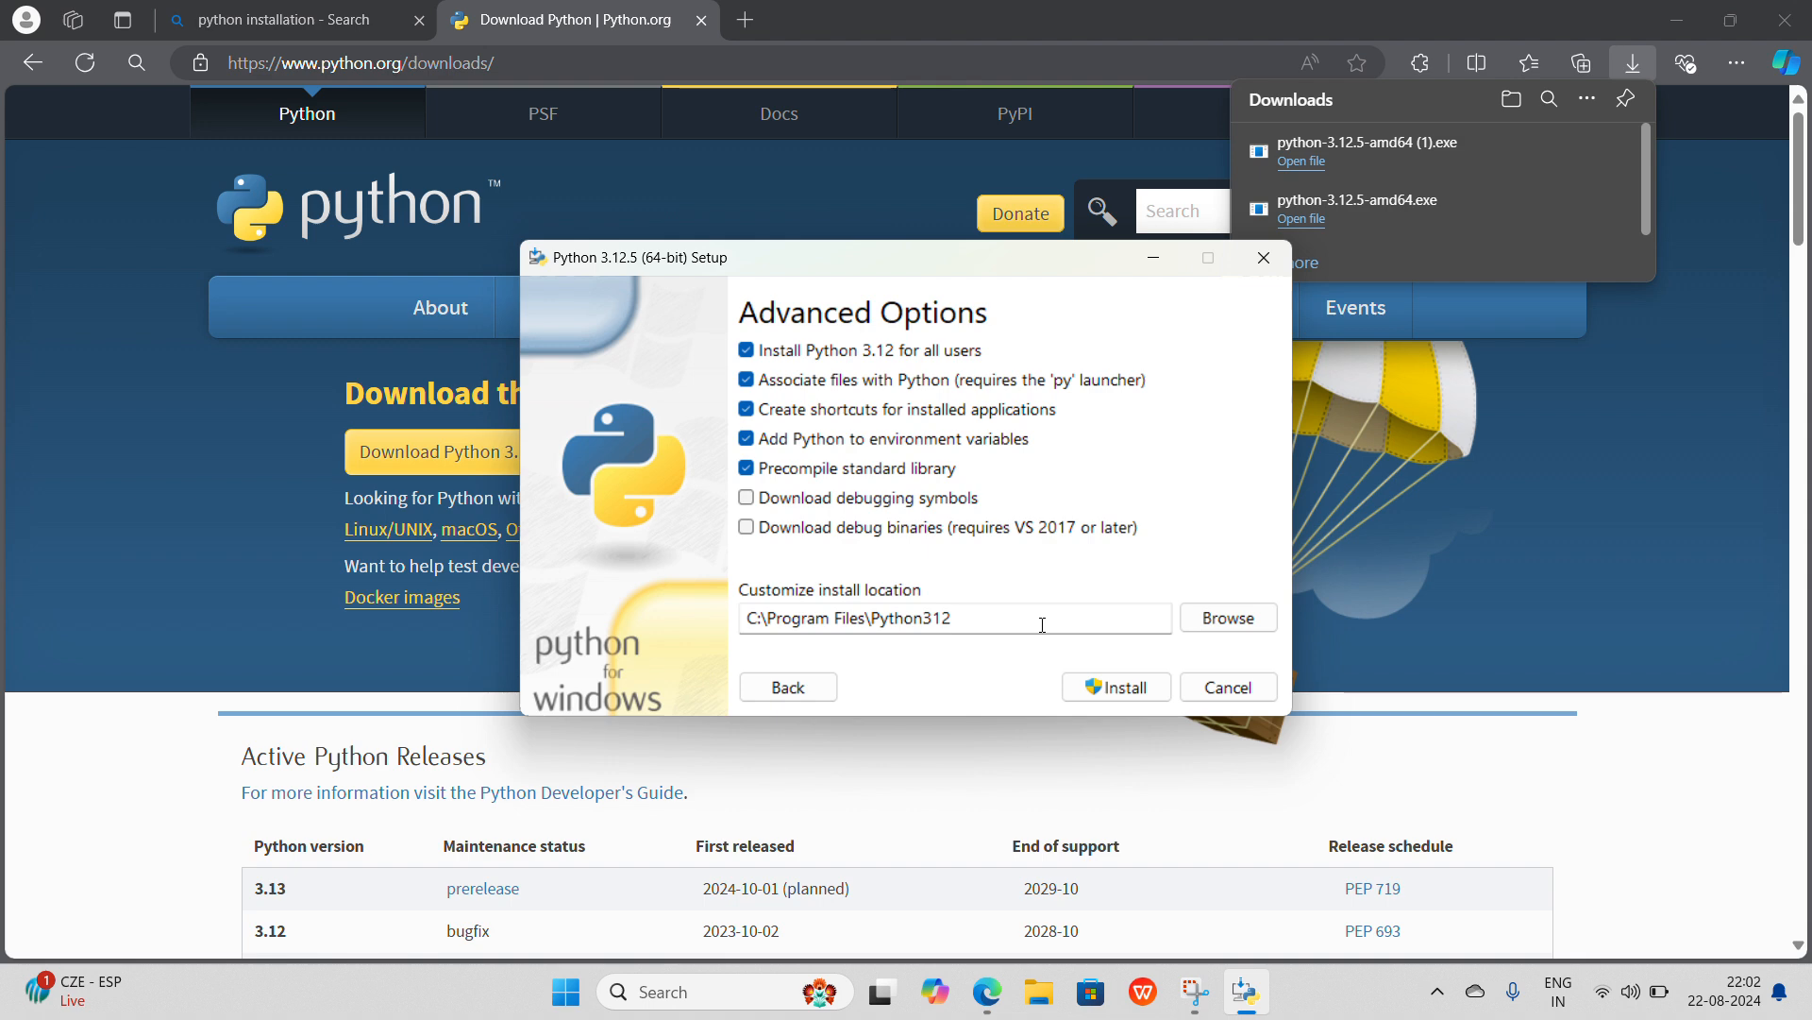
left_click(1218, 621)
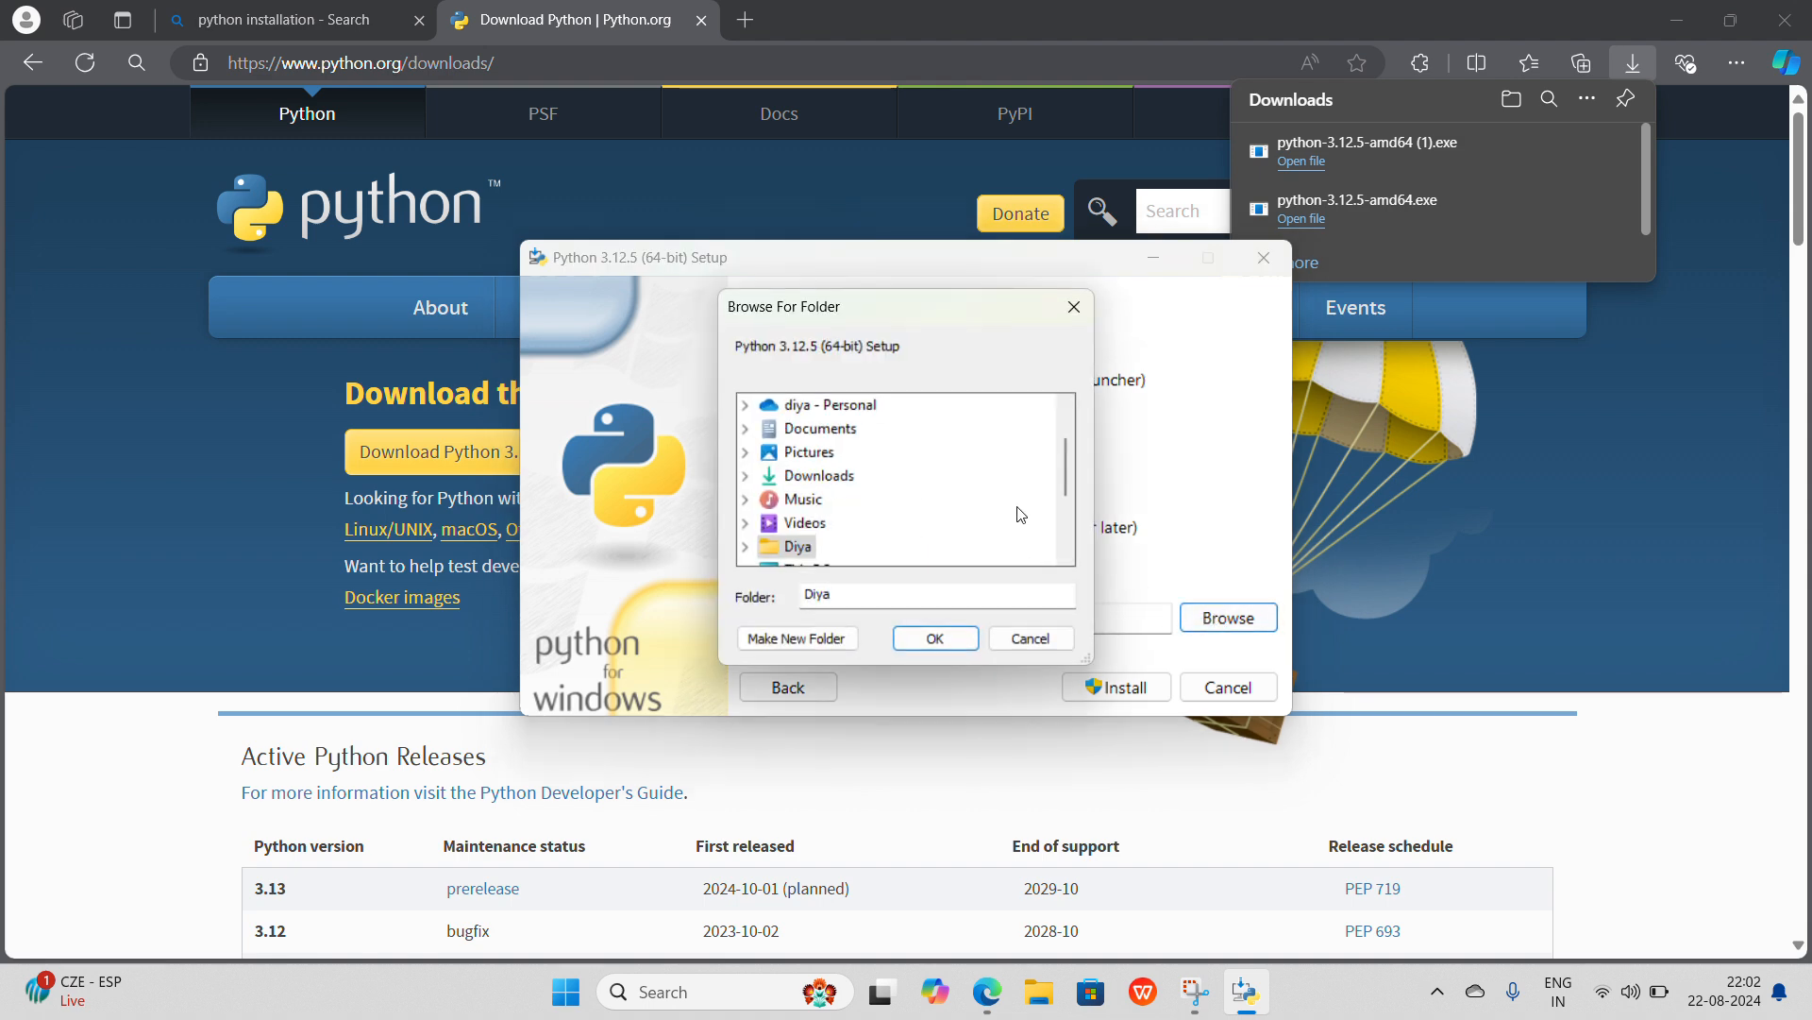
left_click_drag(1070, 462, 1064, 578)
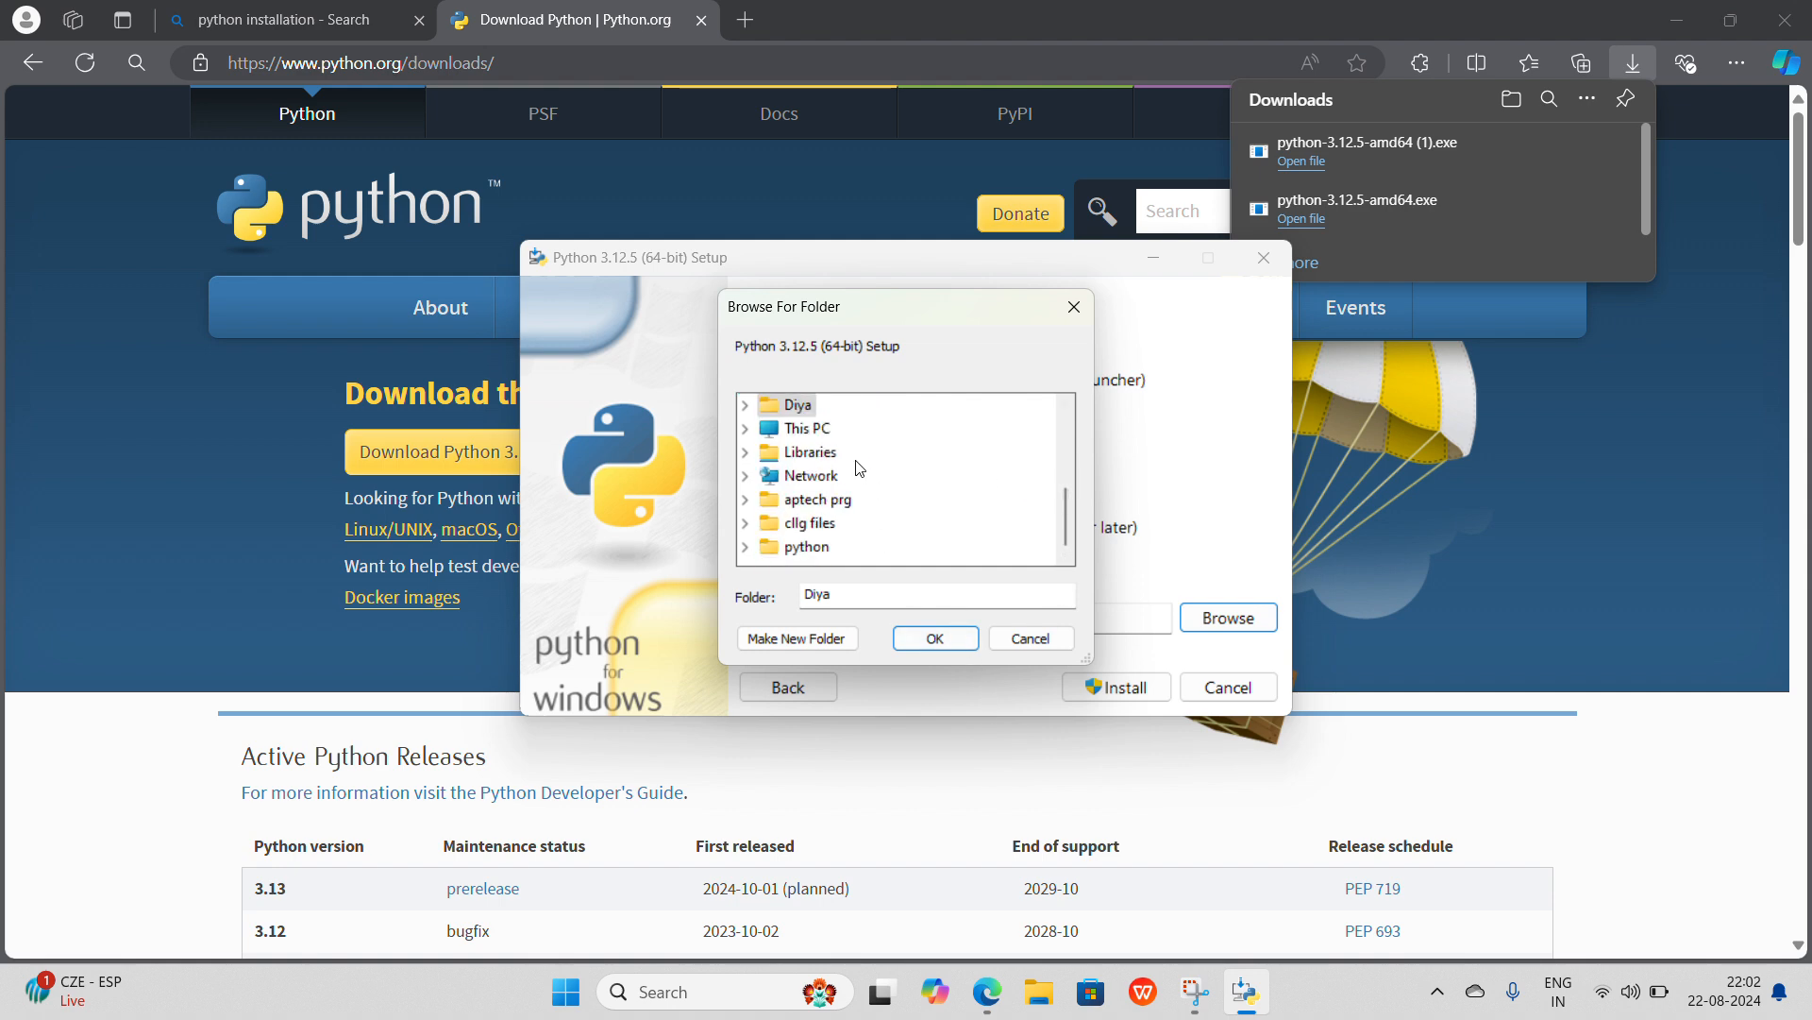
left_click(937, 639)
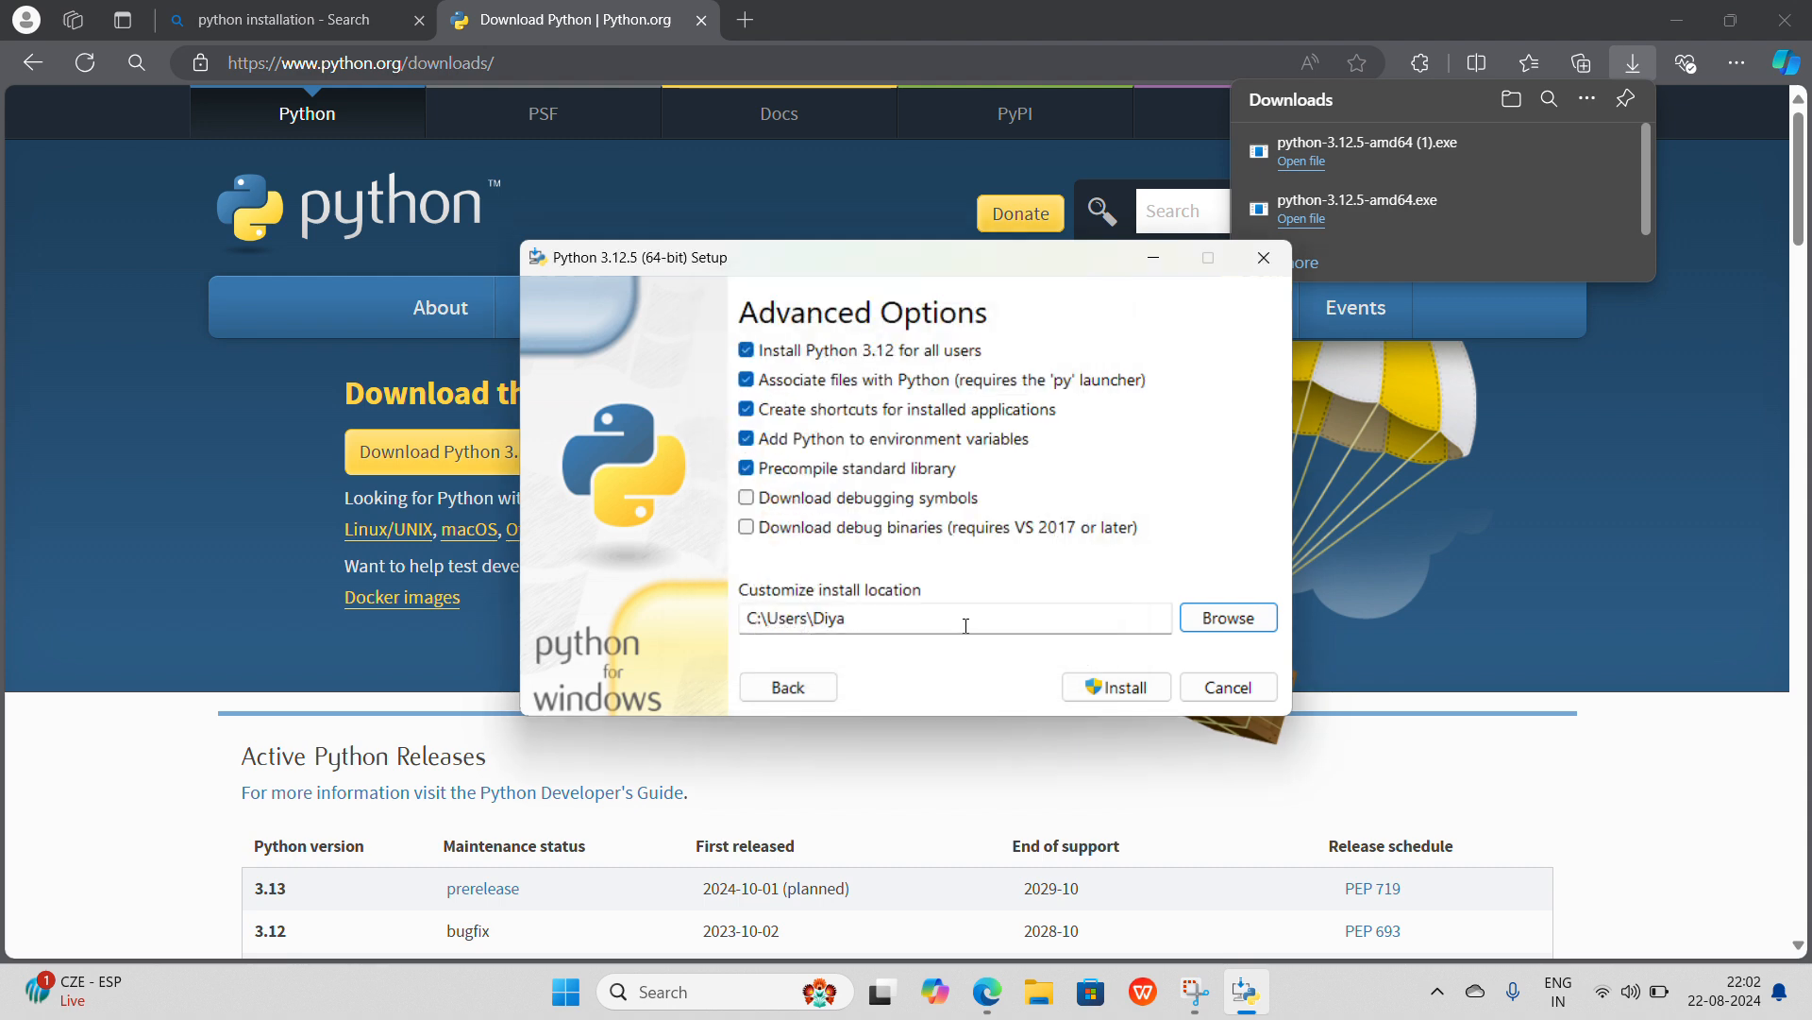
left_click(1215, 628)
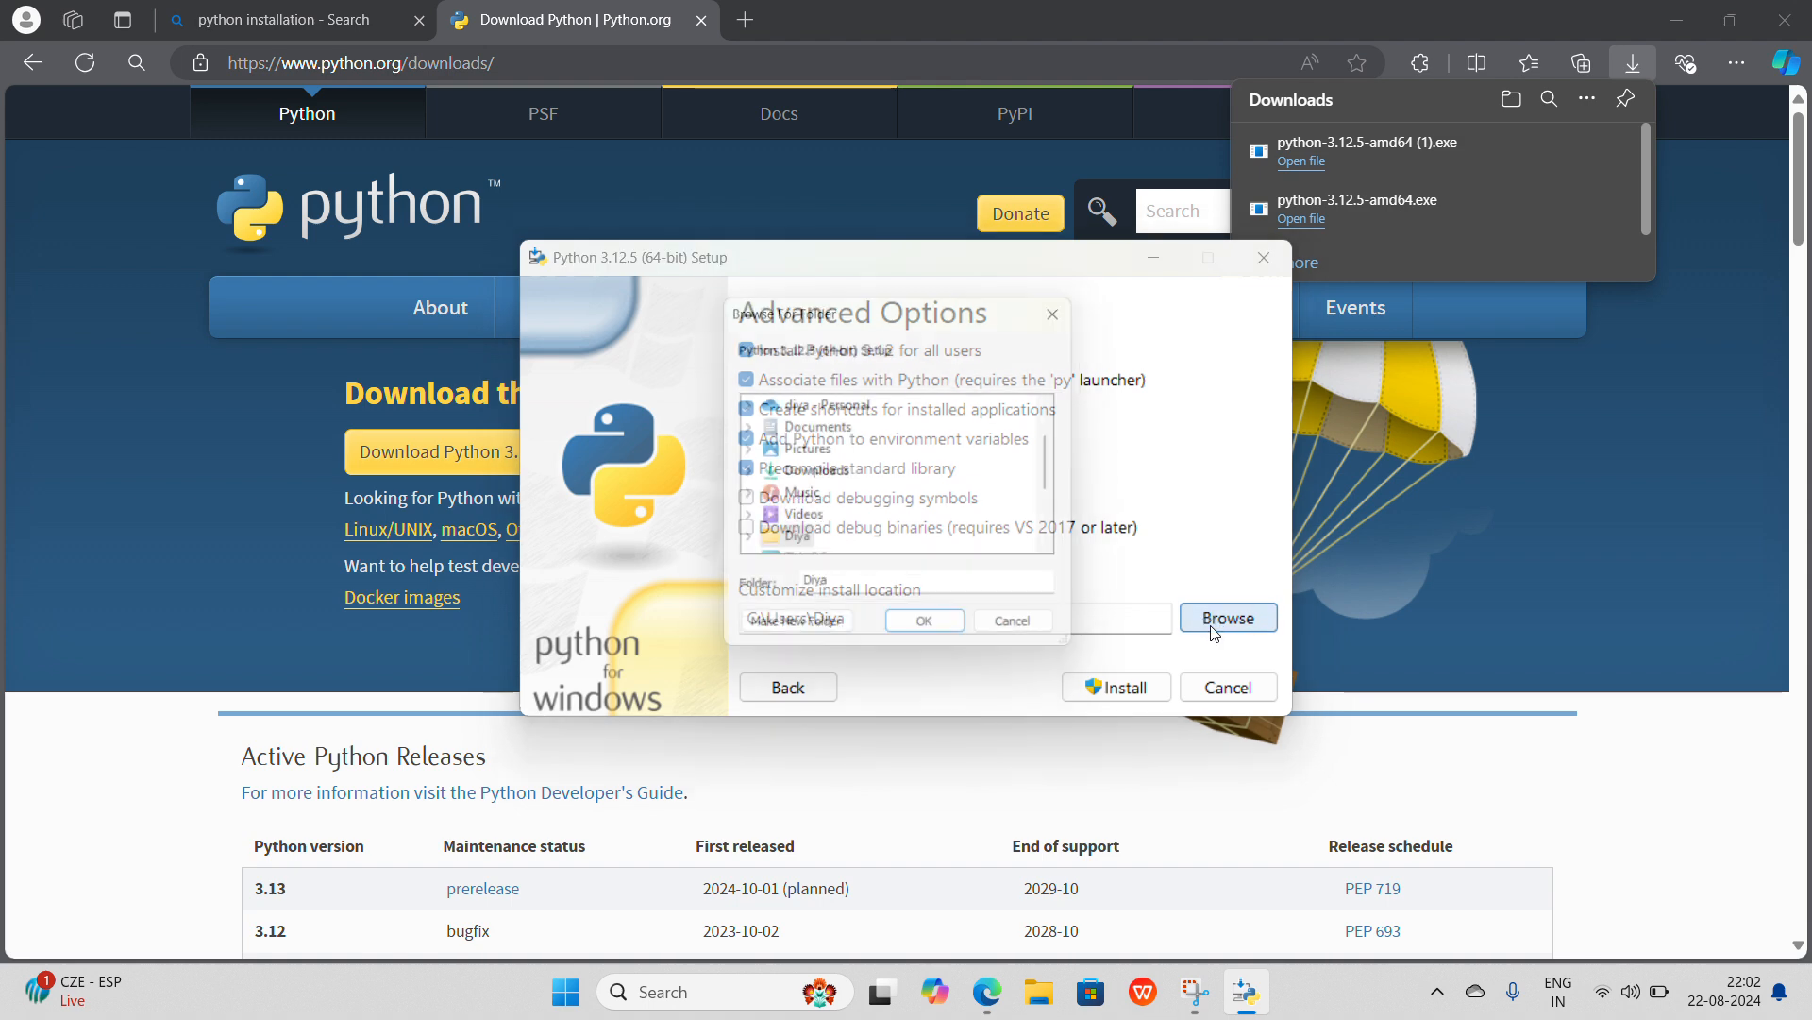
left_click(936, 637)
Step: Recheck the optional features page of the setup and start the Python installation
left_click(788, 687)
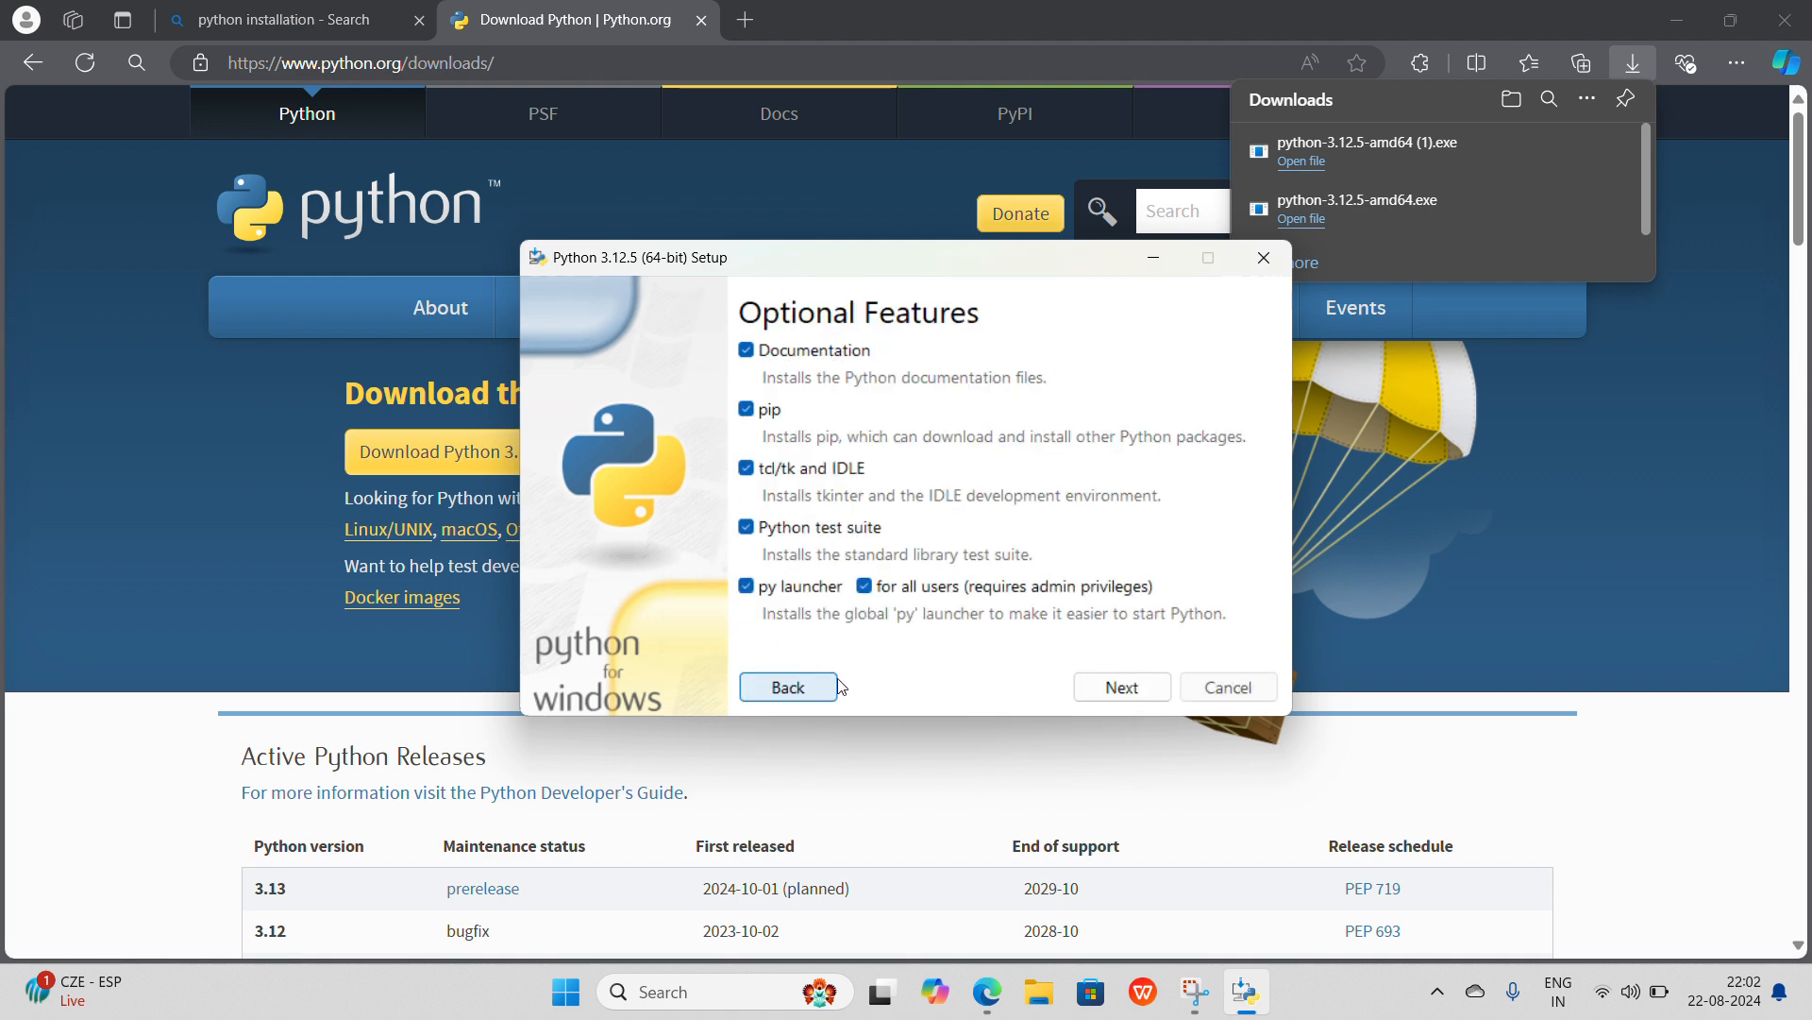
left_click(1128, 694)
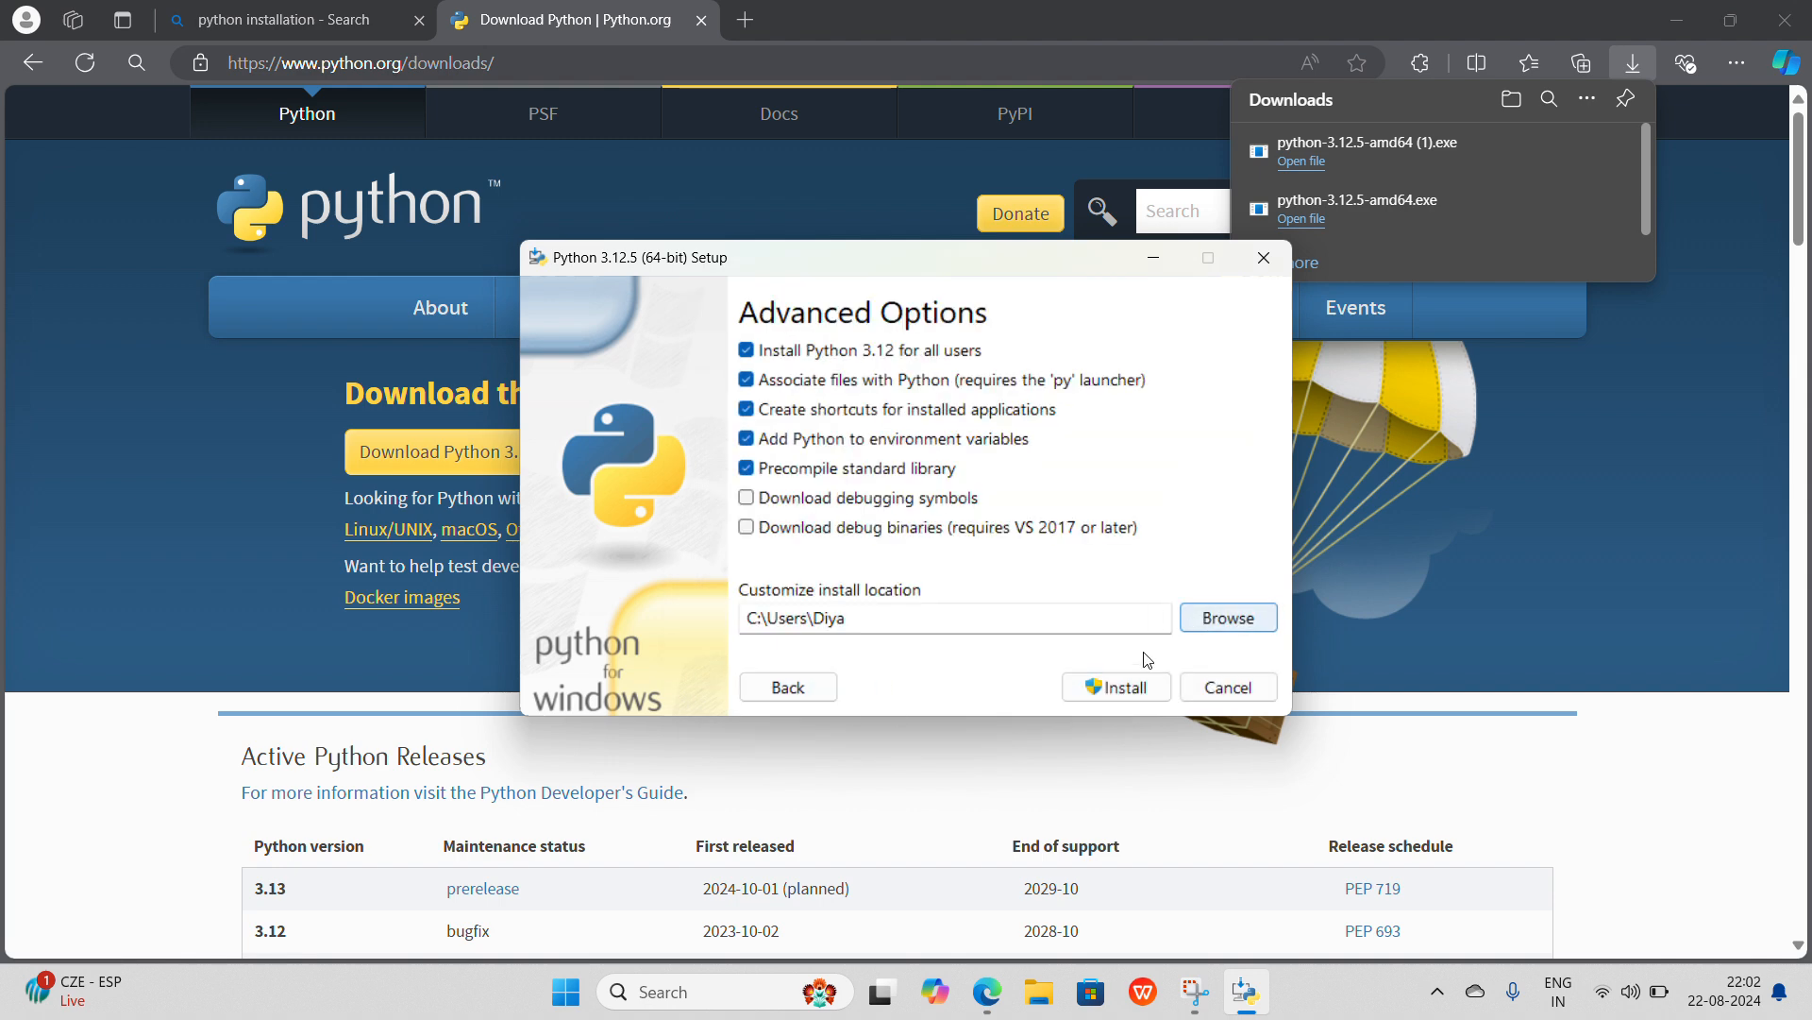
left_click(1130, 686)
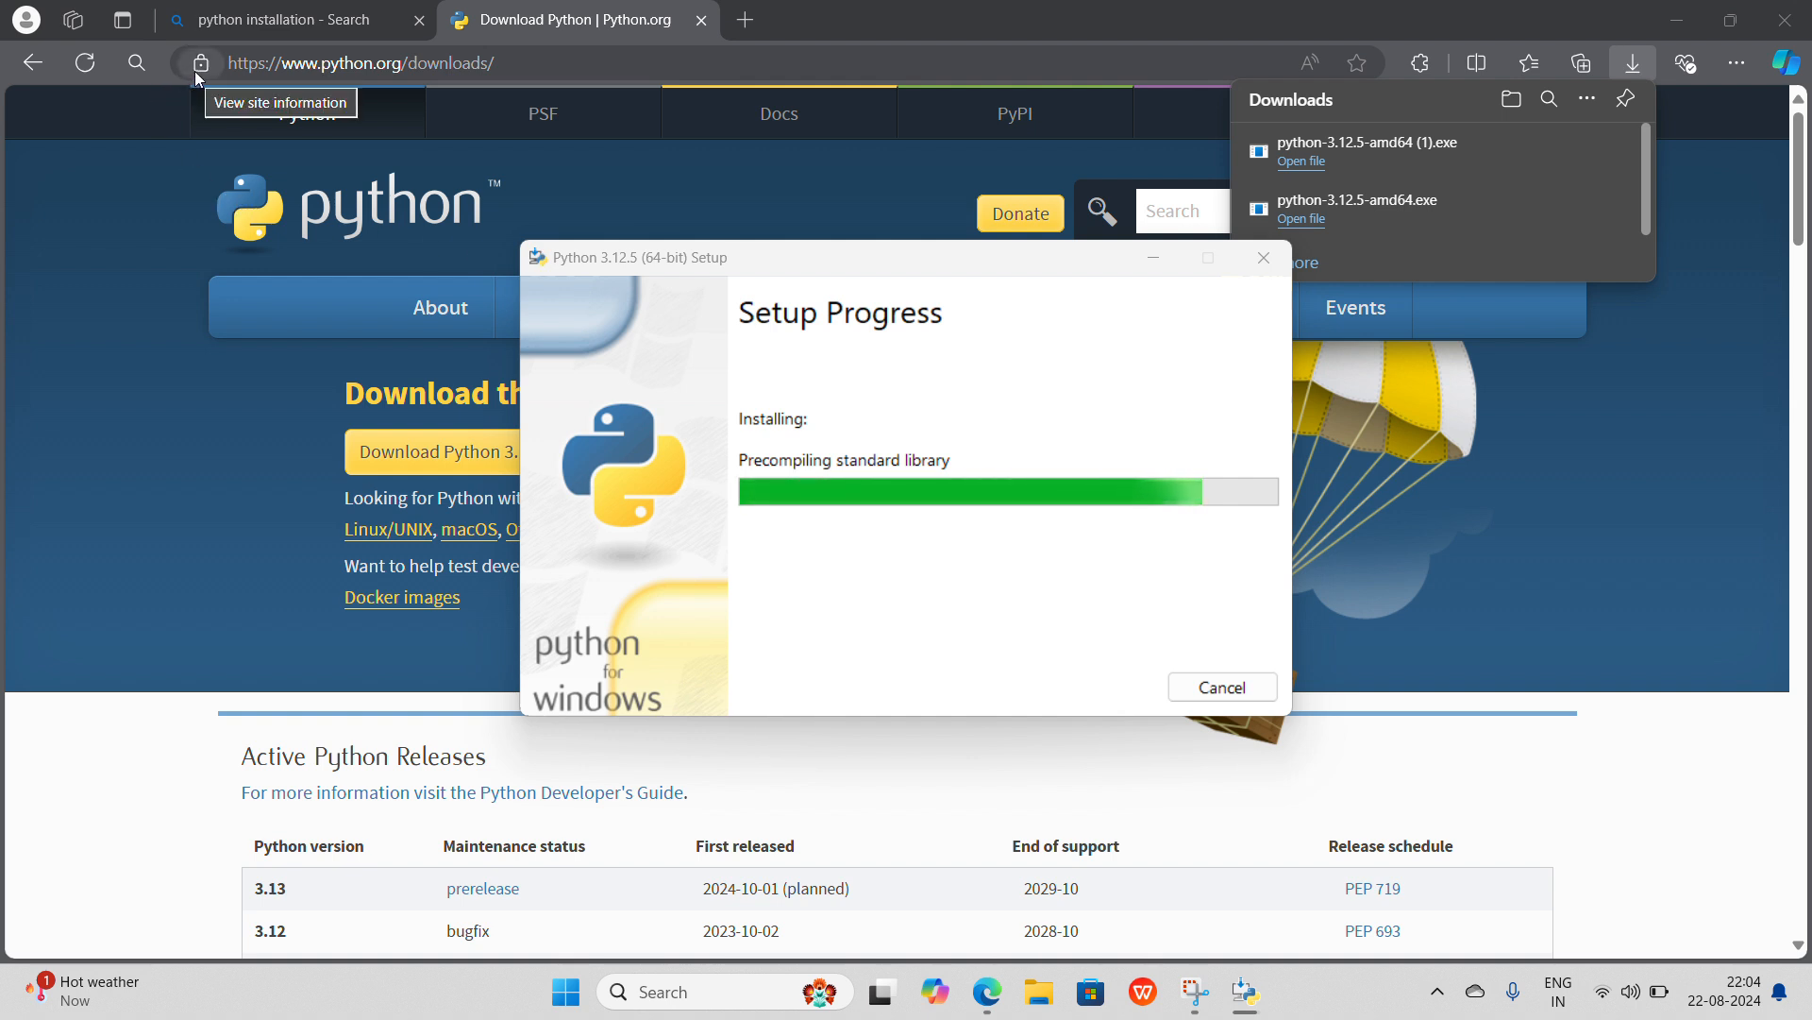
Step: Return to the Python 3.12.5 setup window and close the completed installer
left_click_drag(265, 64, 232, 63)
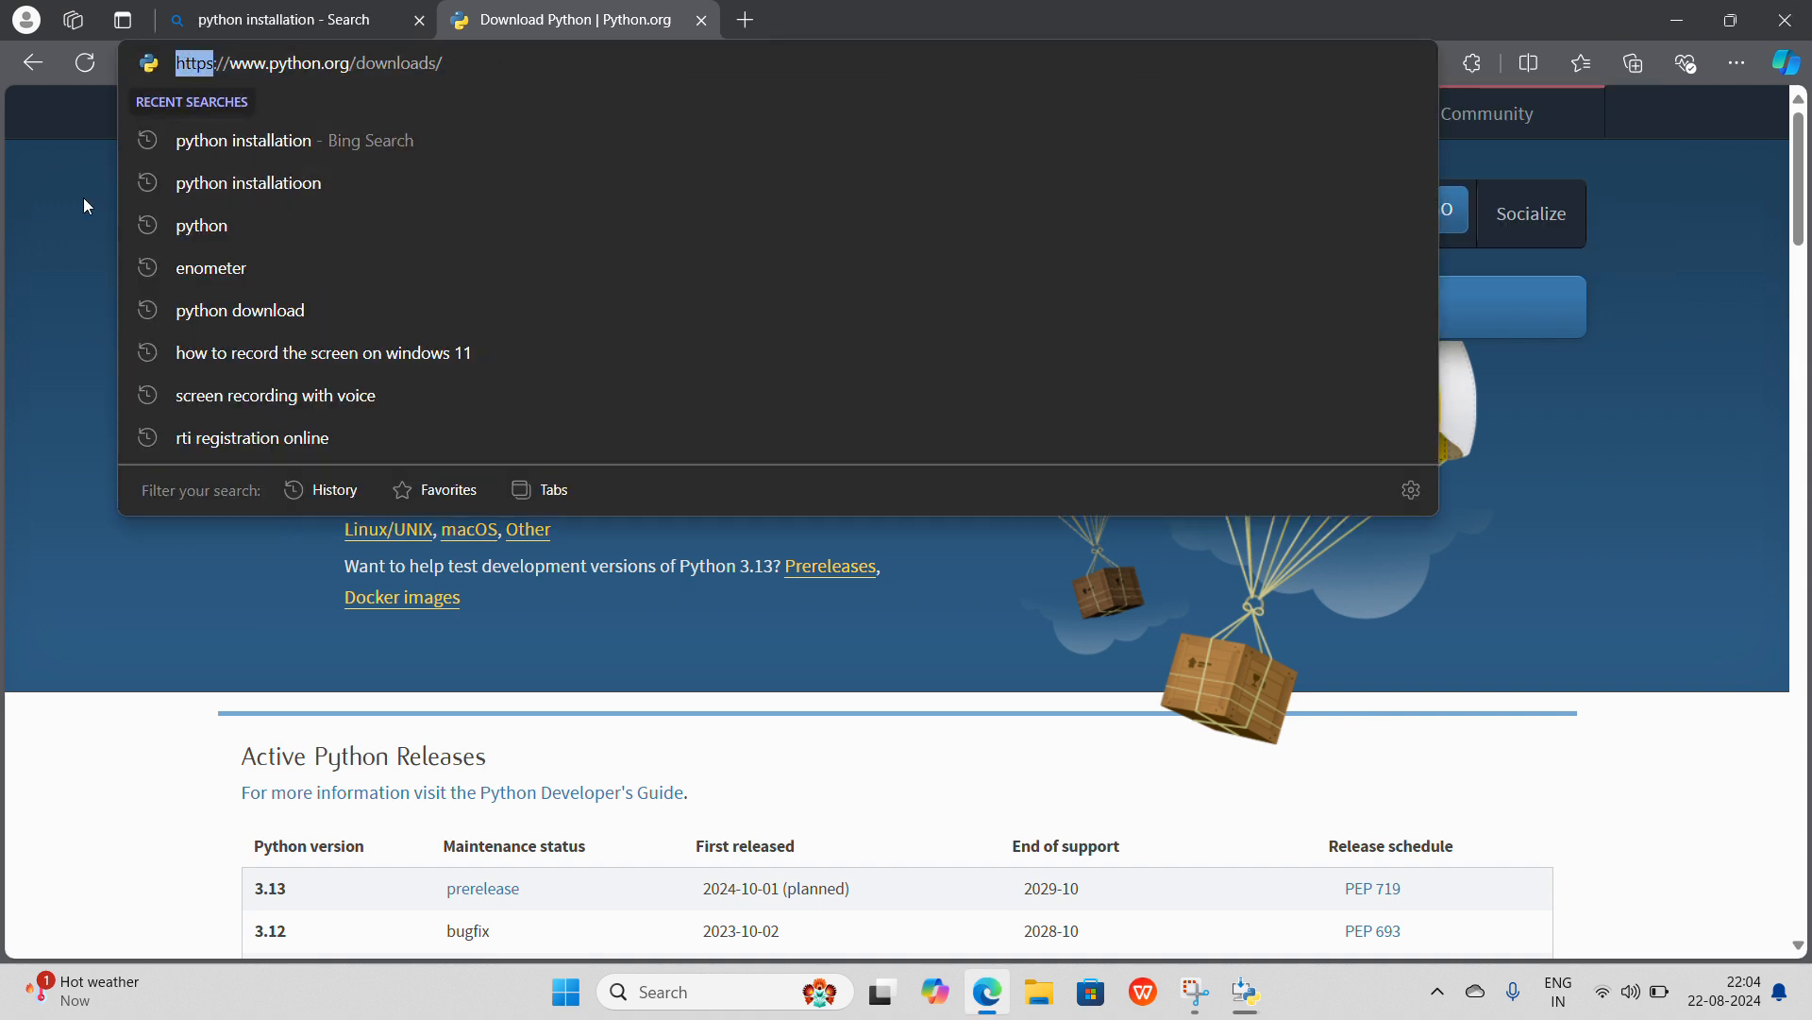
left_click(29, 208)
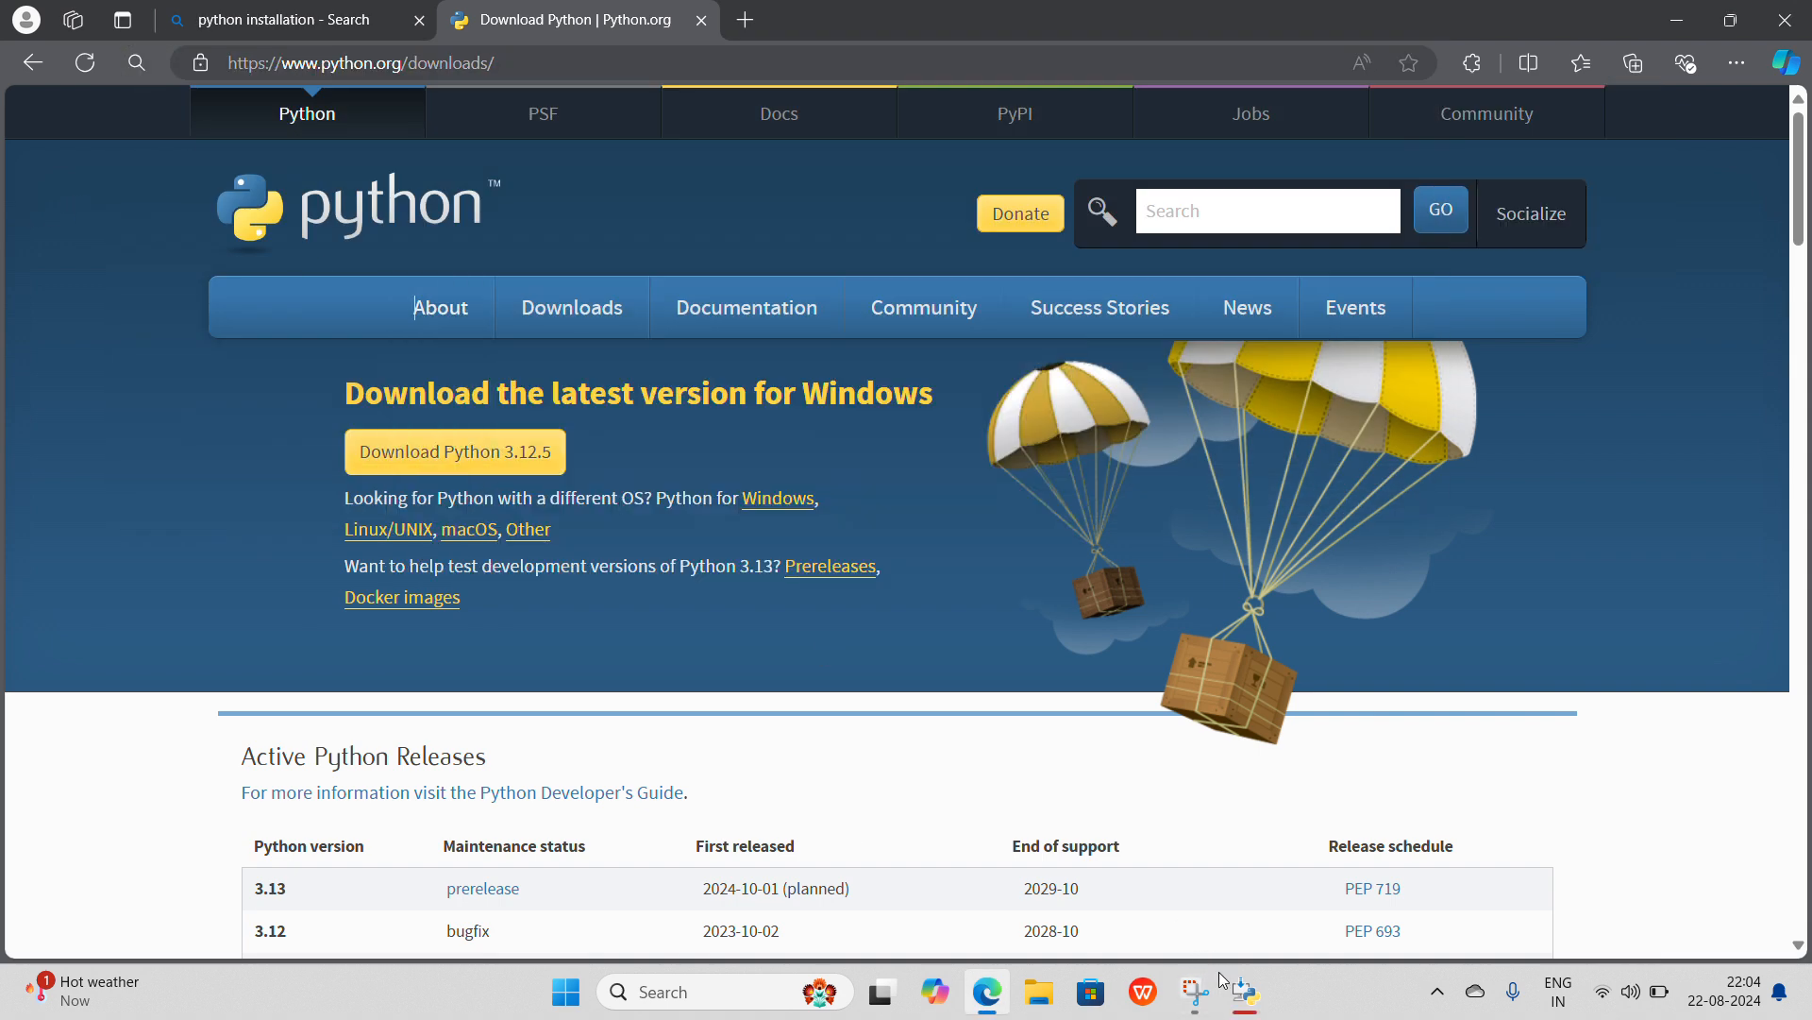
left_click(1242, 995)
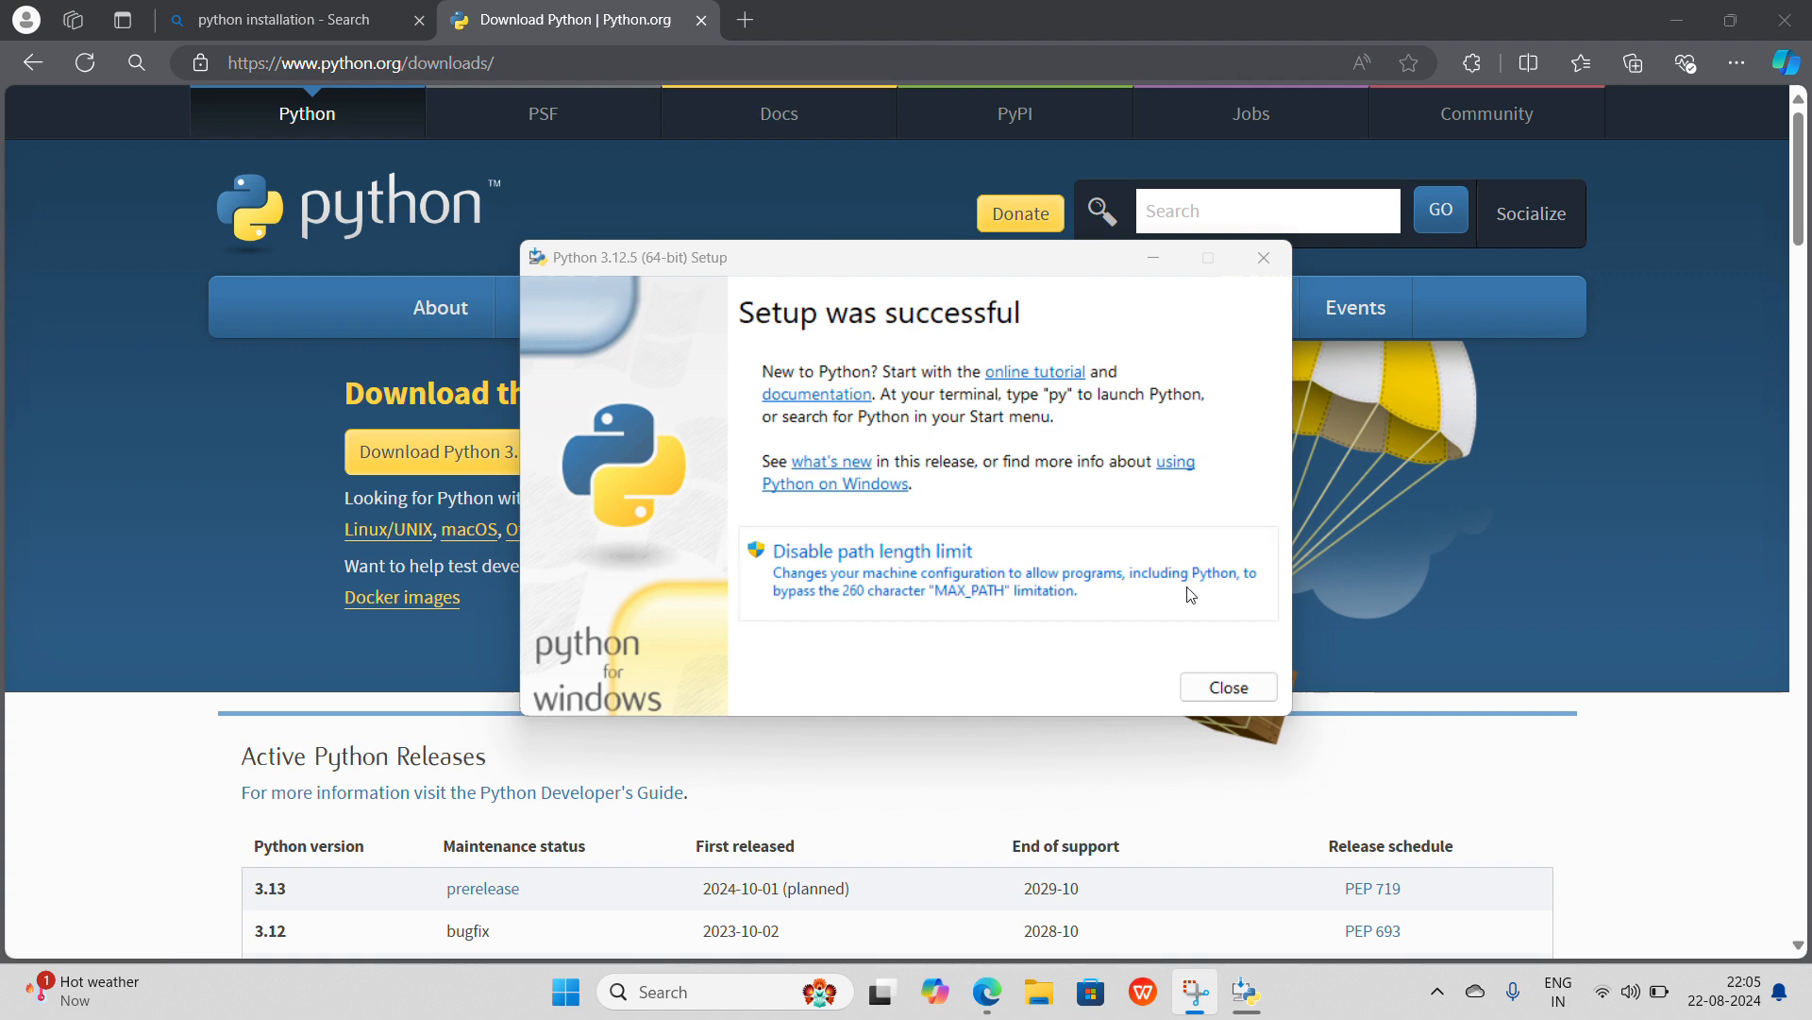
left_click(1244, 692)
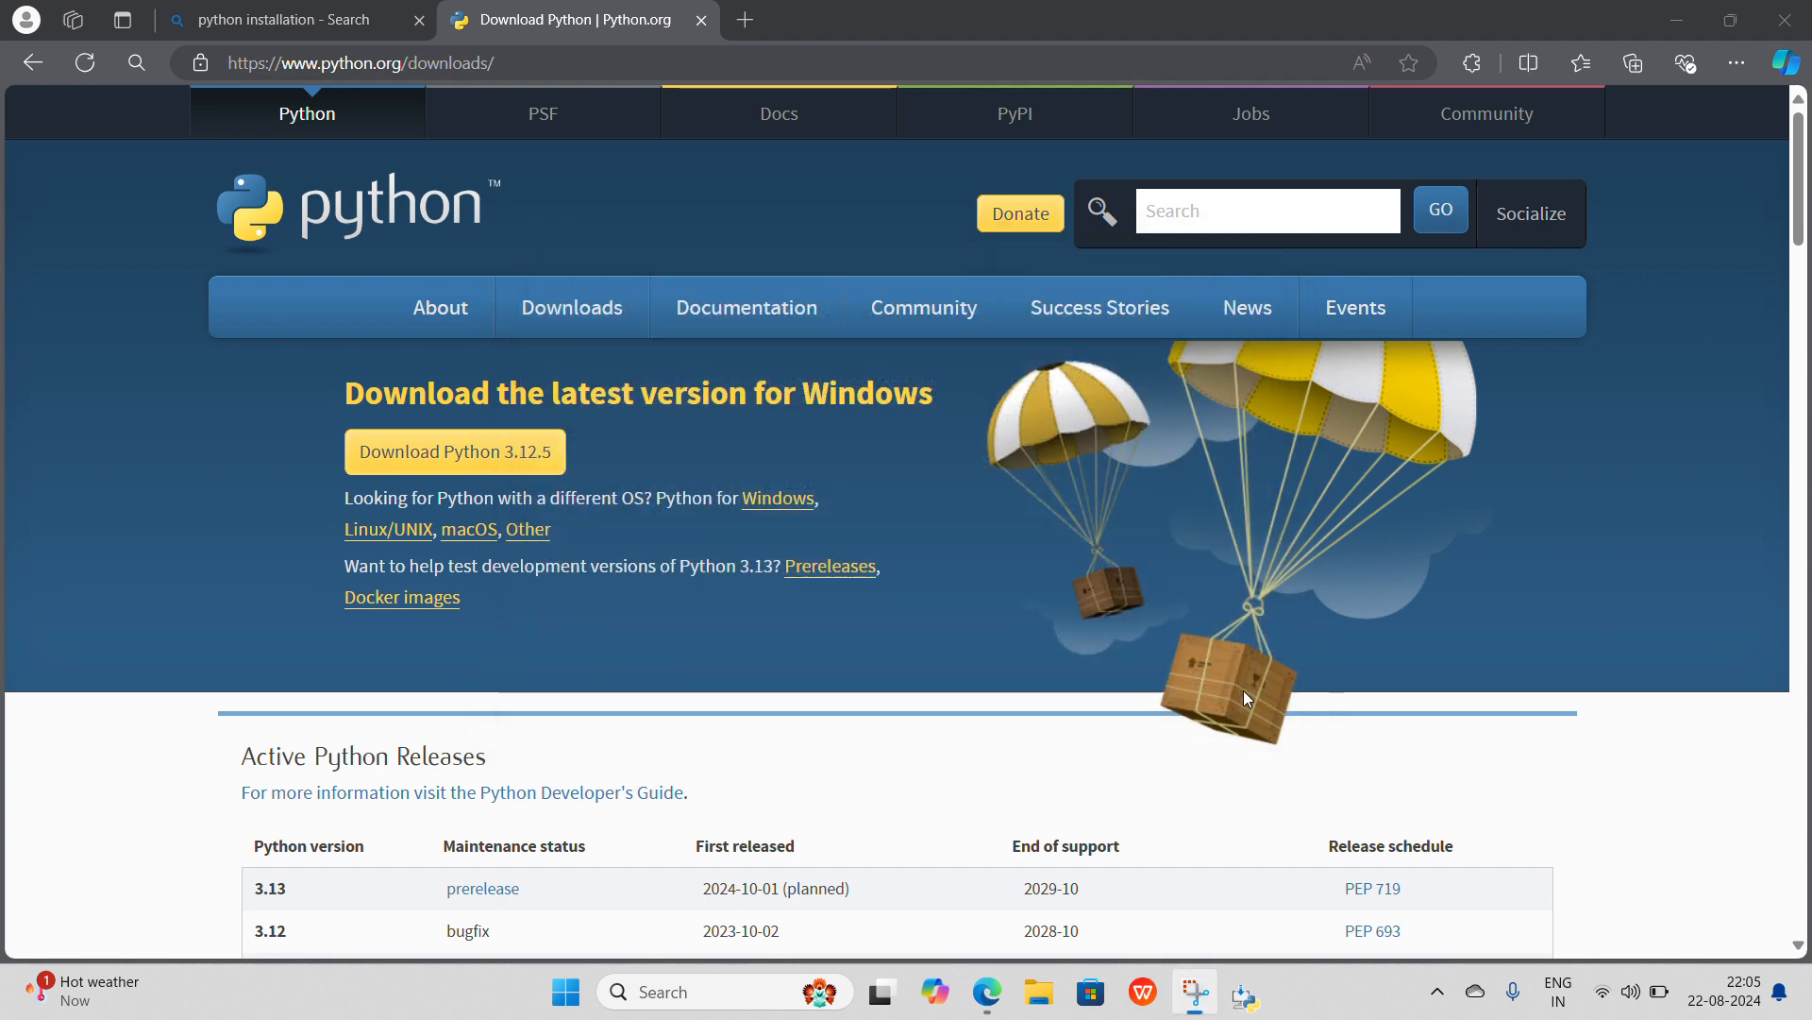
Step: Open Command Prompt and check the installed Python version with python --version
left_click(746, 983)
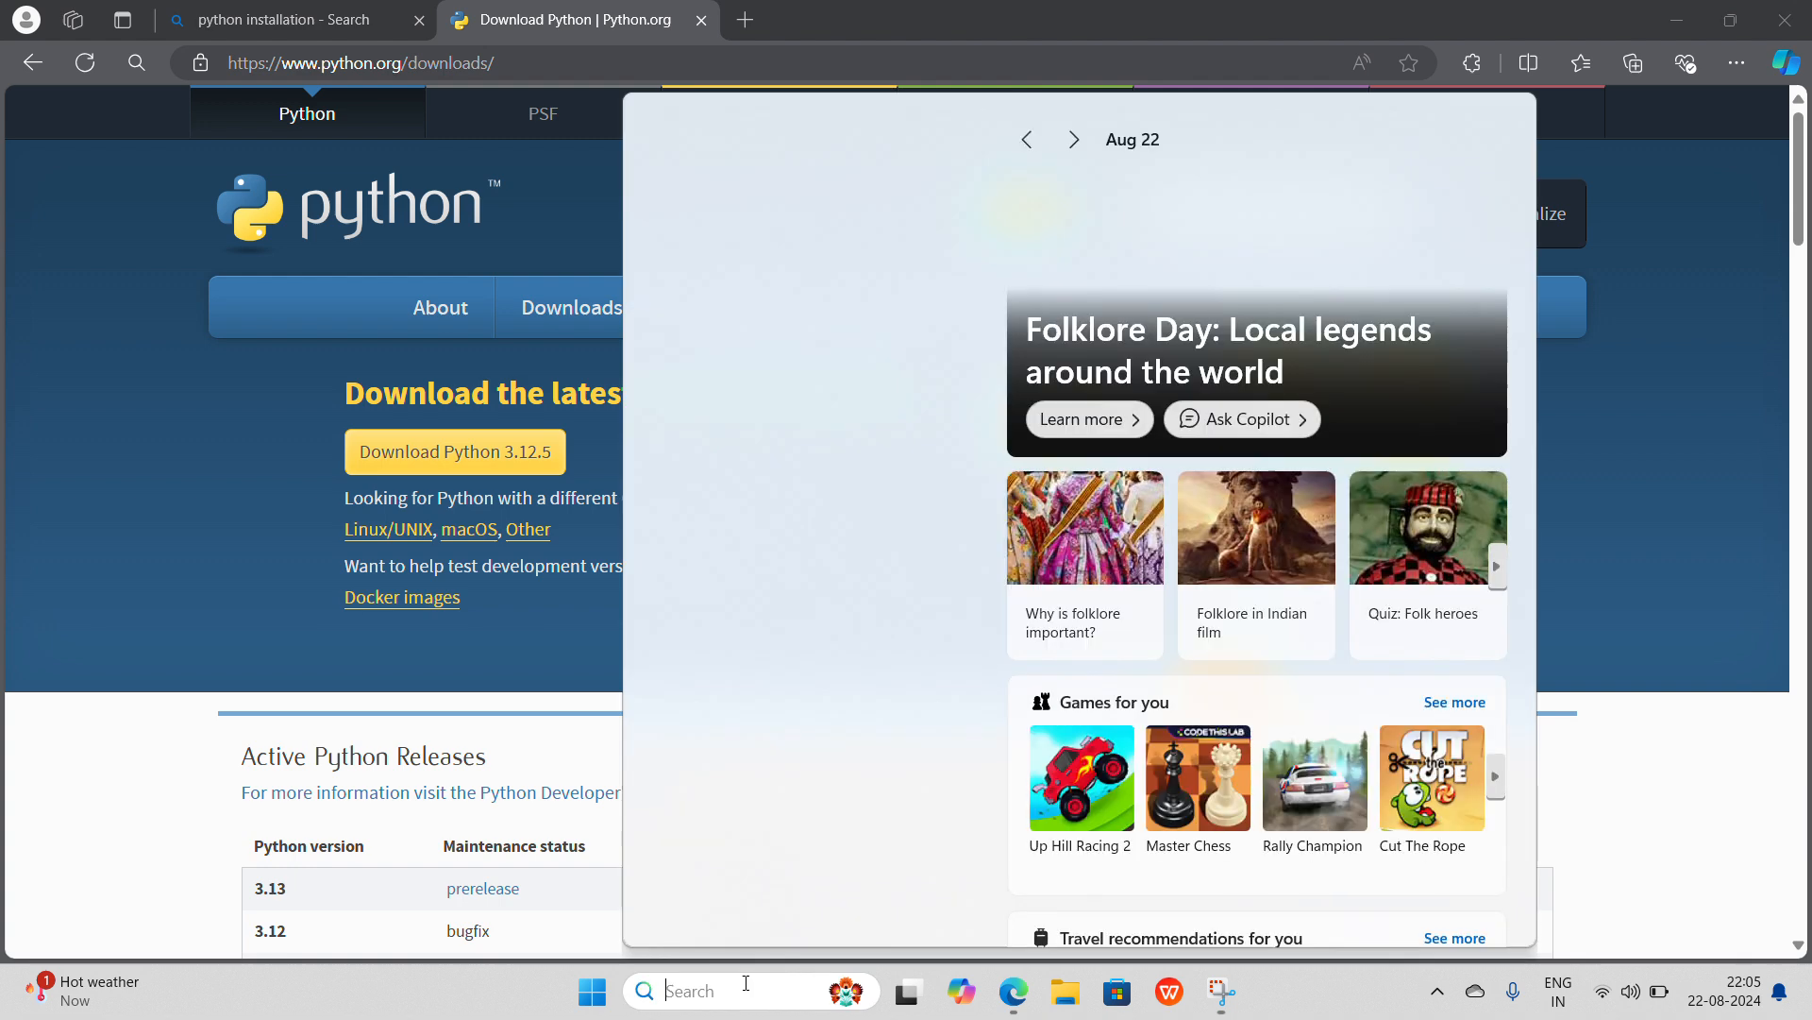
type("cmd")
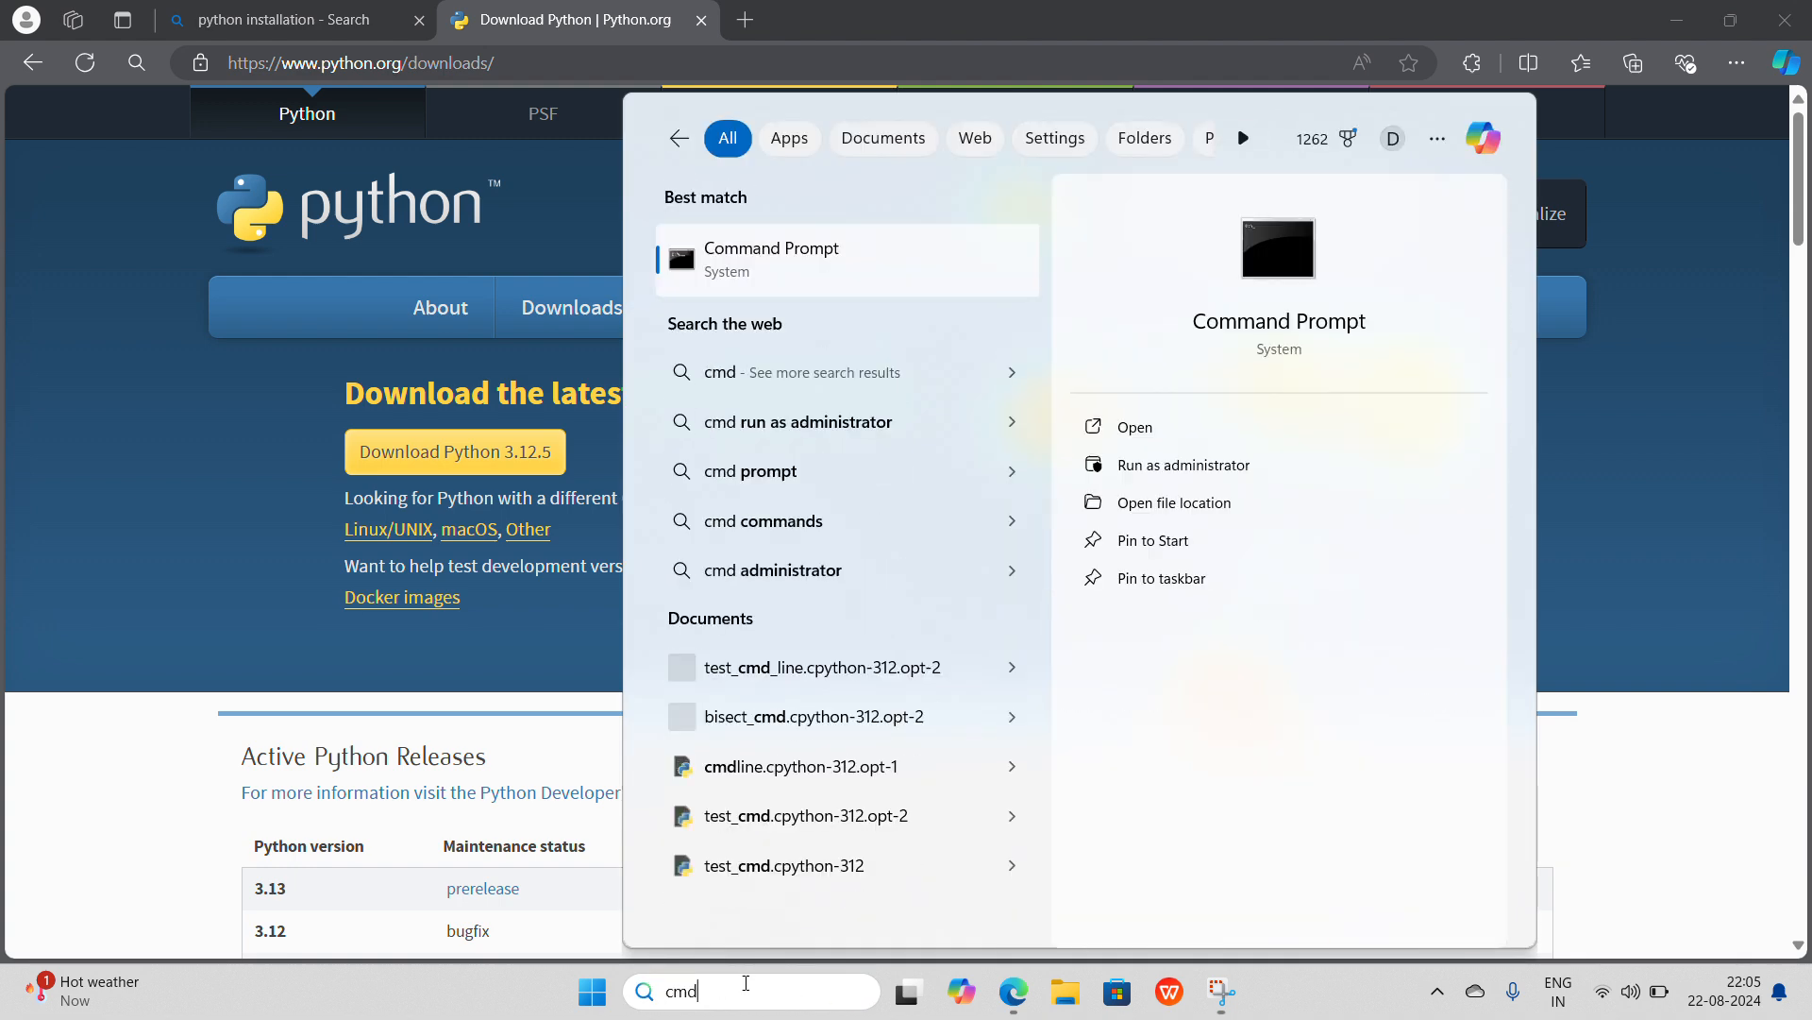
key("Escape")
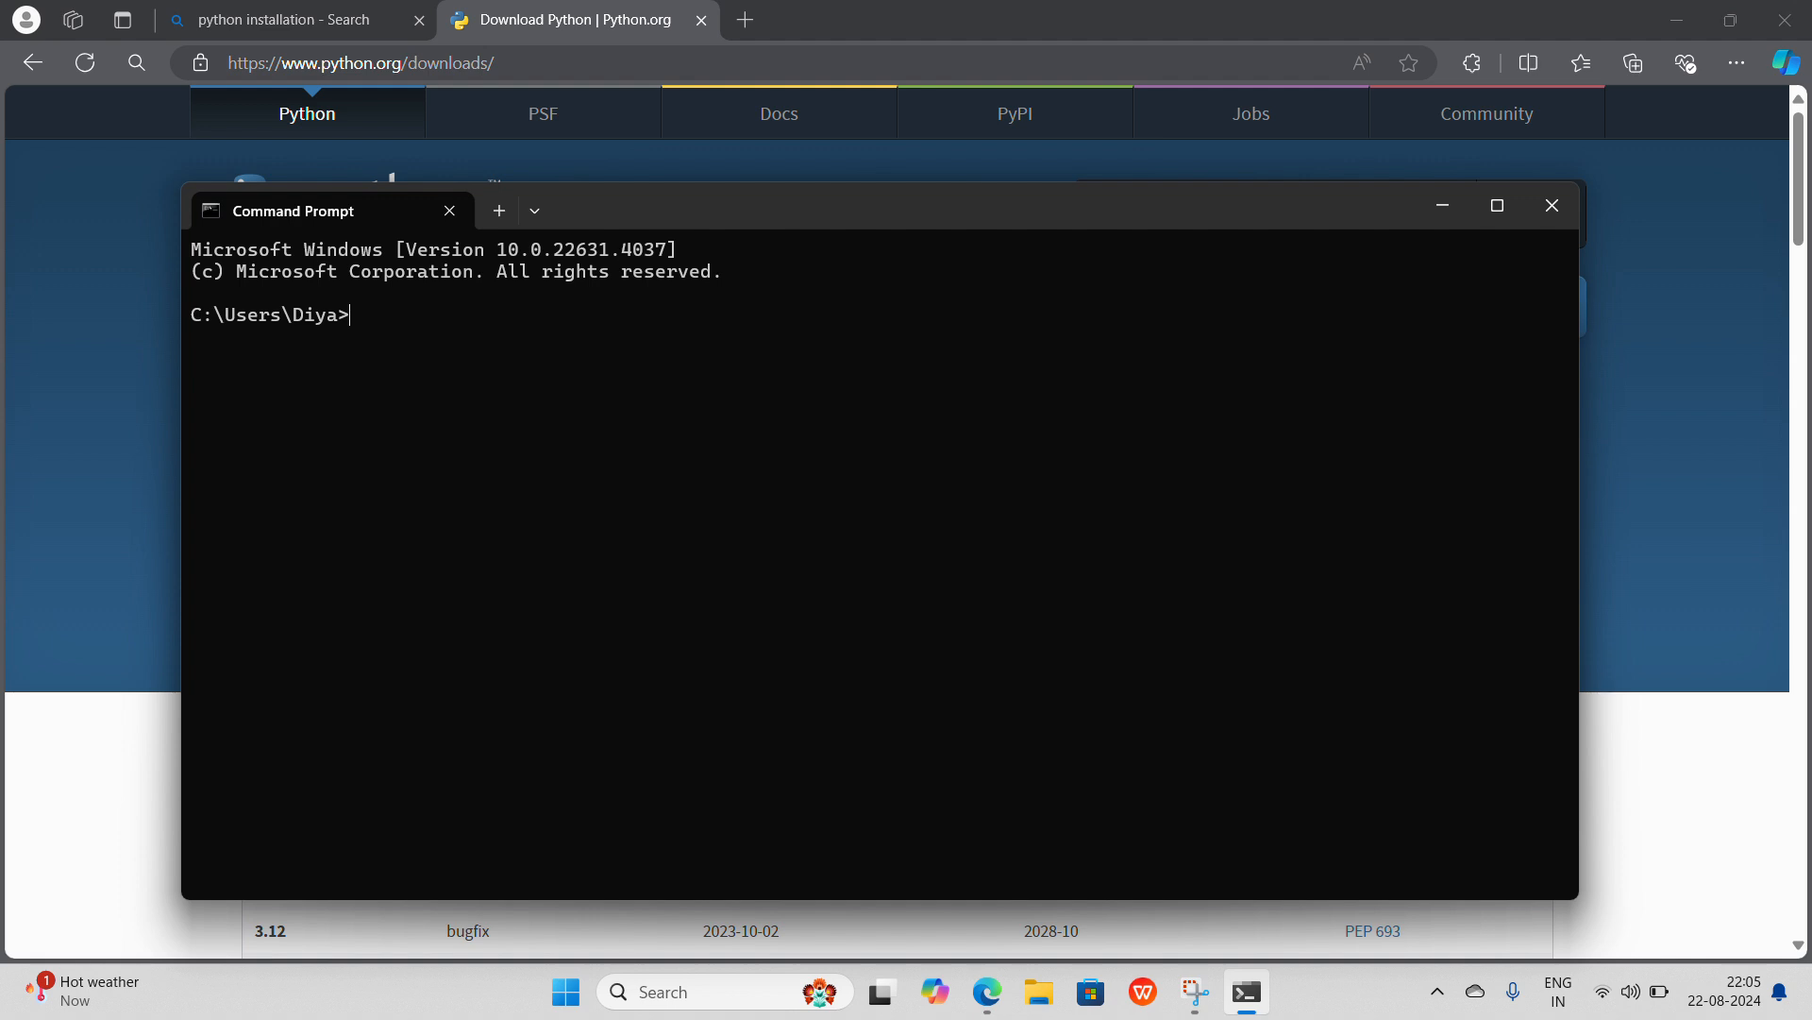
type("--")
type("version")
key("Return")
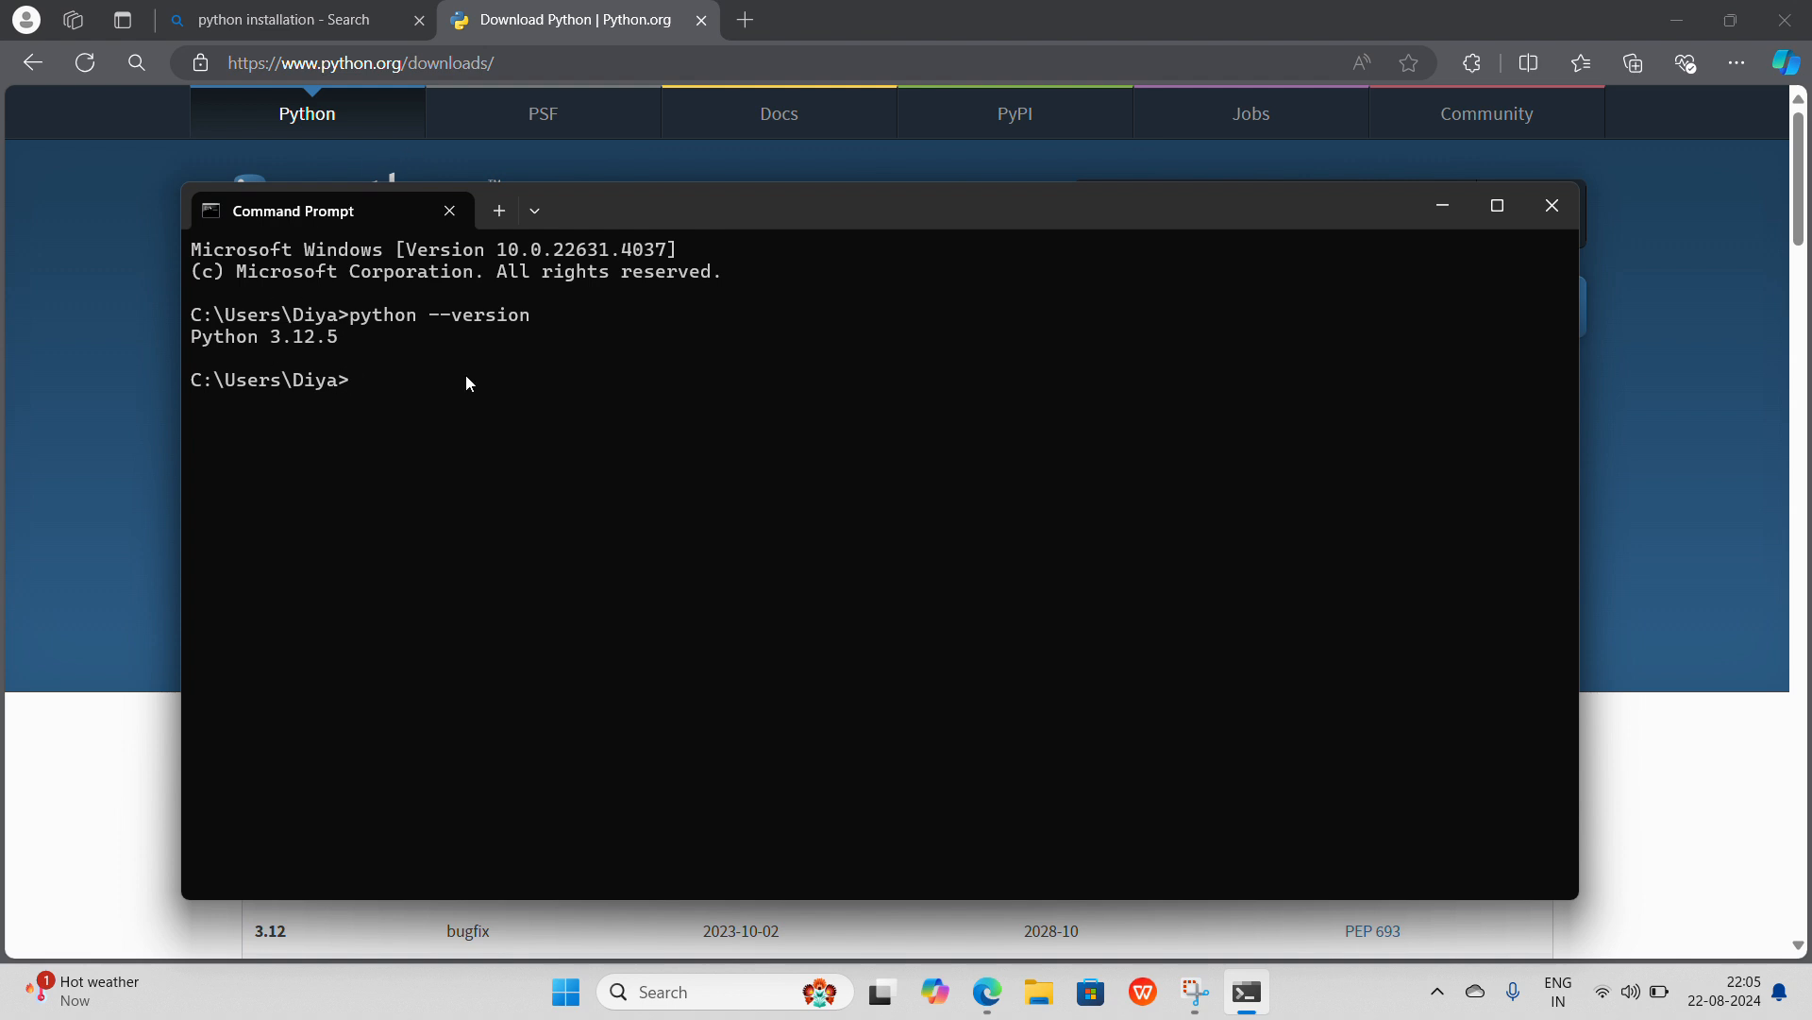
Step: Start the Python interpreter with py, run print("hello"), and close Command Prompt
type("pyhto")
key("Return")
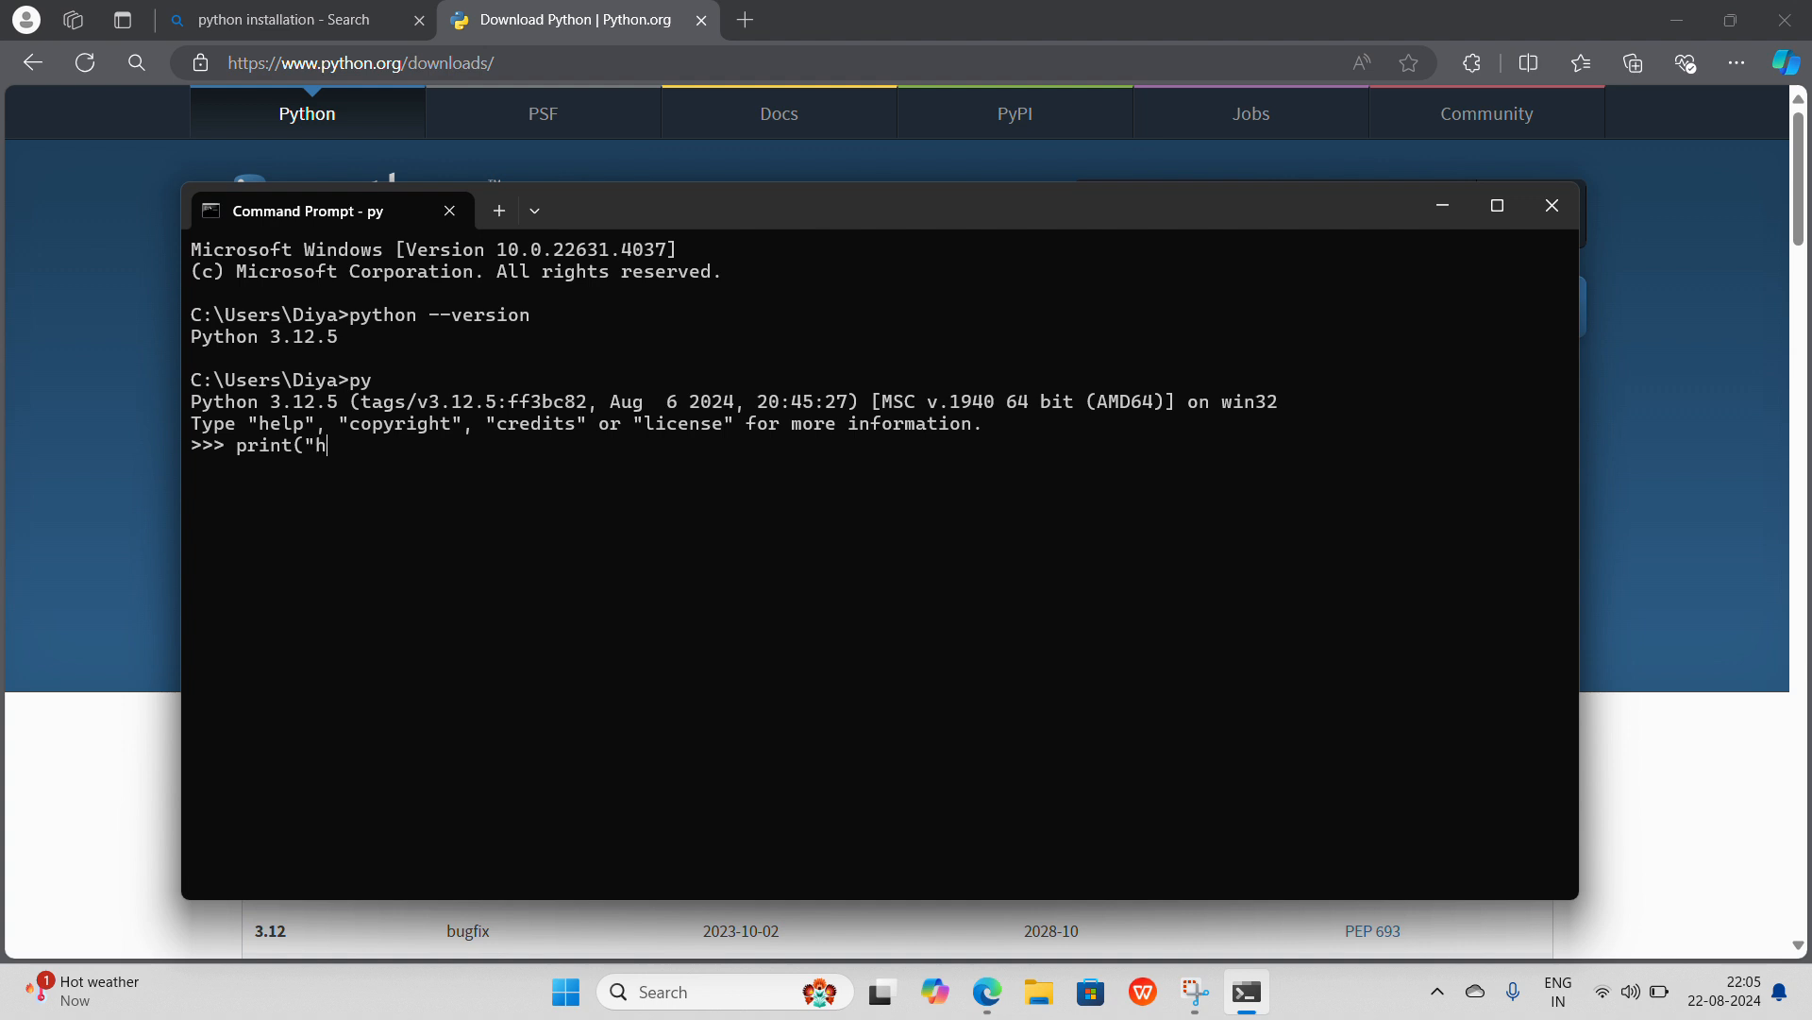
type("ello")
key("Return")
left_click(1550, 217)
Step: Search Windows for IDLE and open IDLE (Python 3.12 64-bit)
left_click(710, 992)
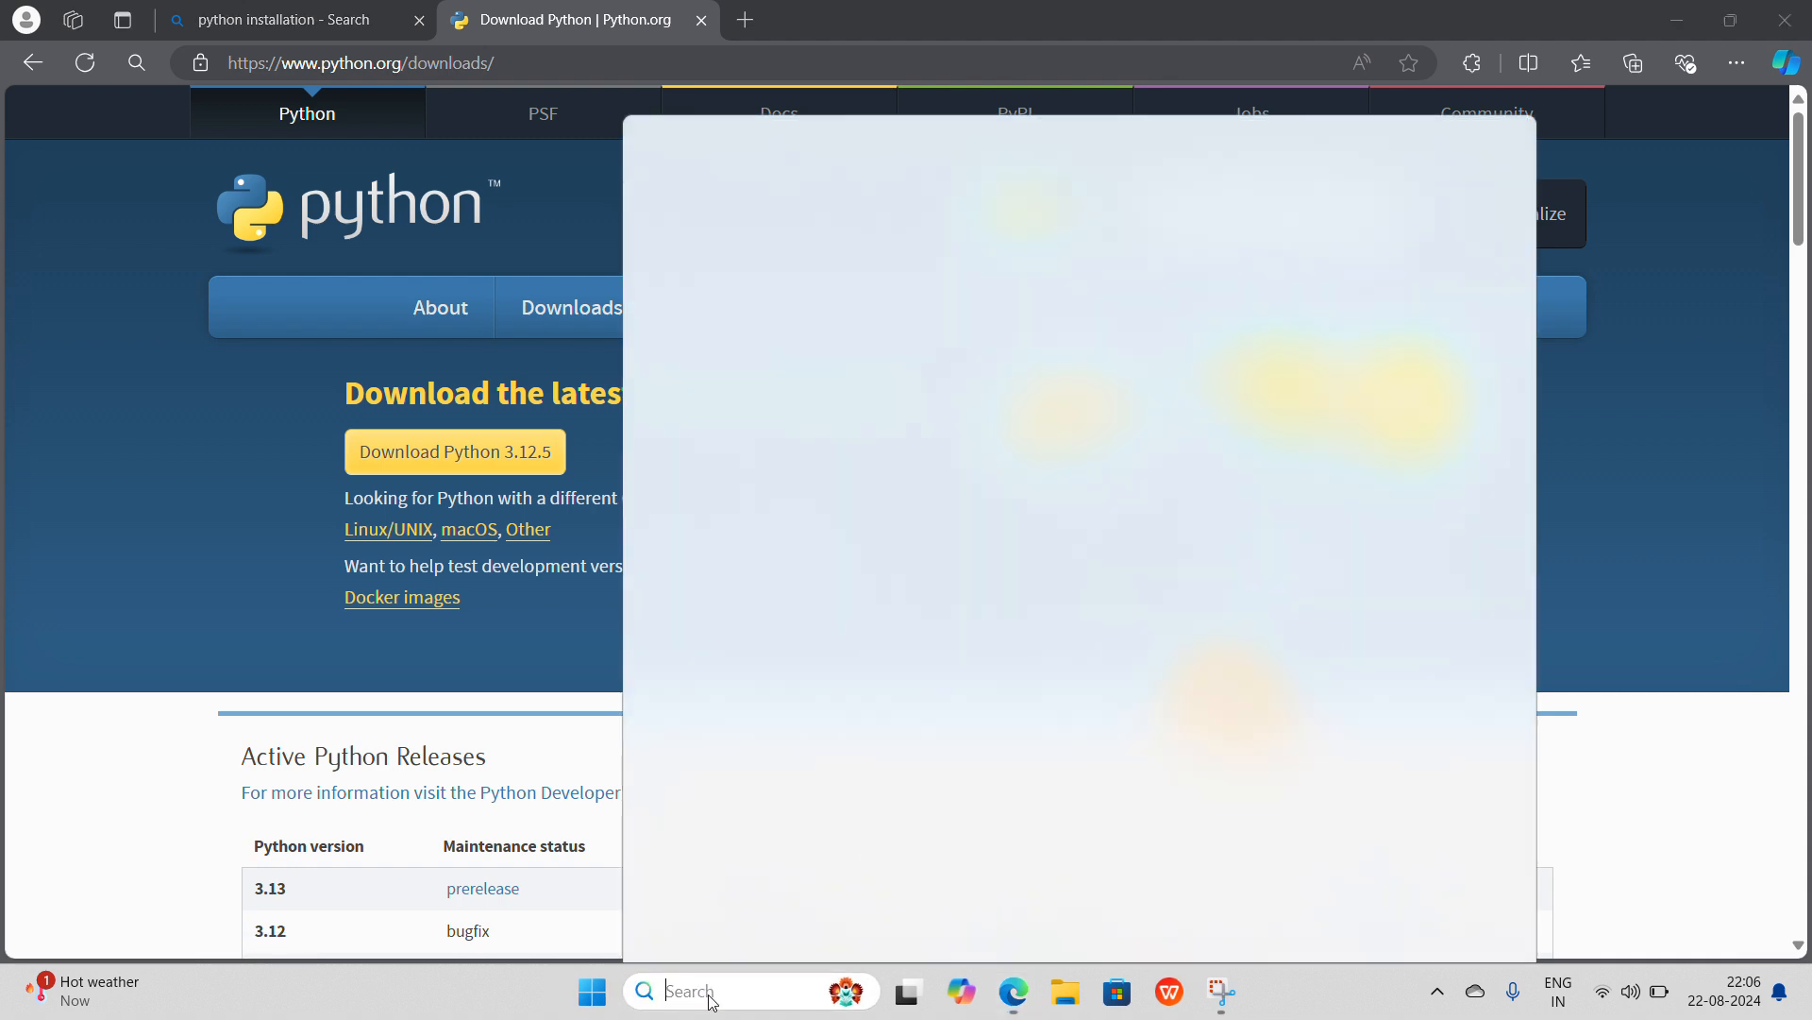
type("py")
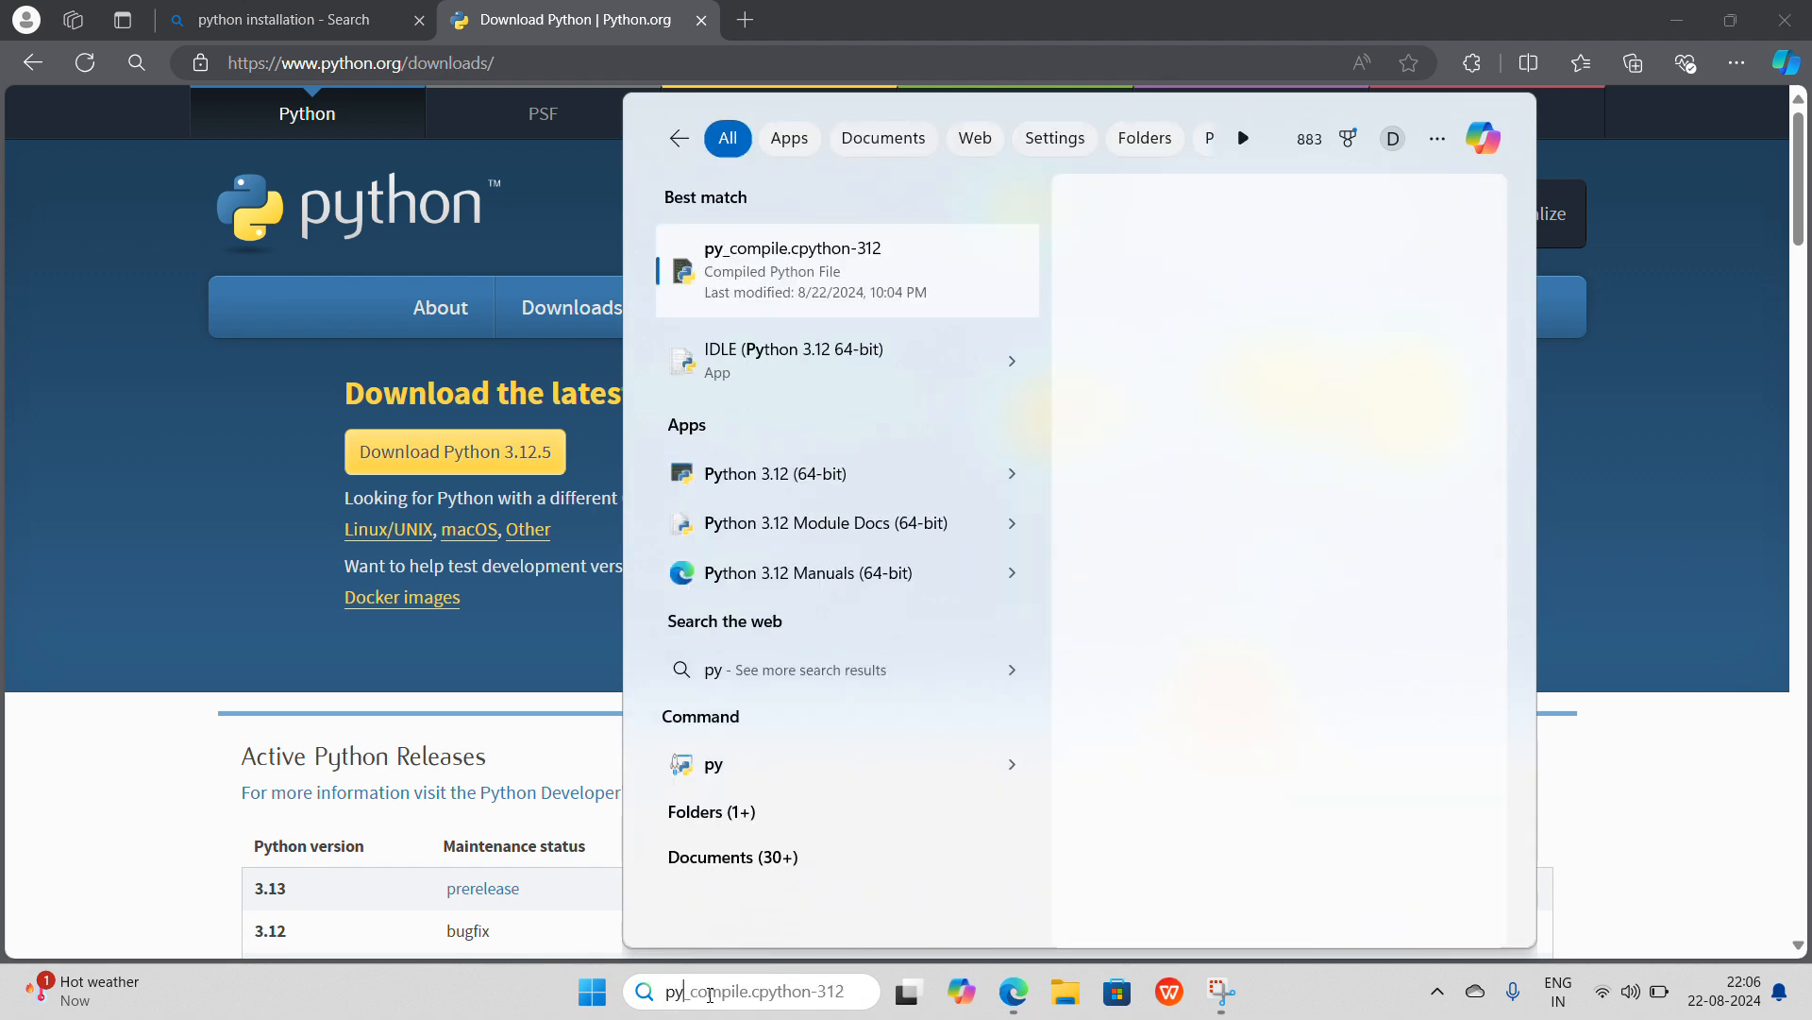
key("BackSpace")
key("BackSpace")
type("idl")
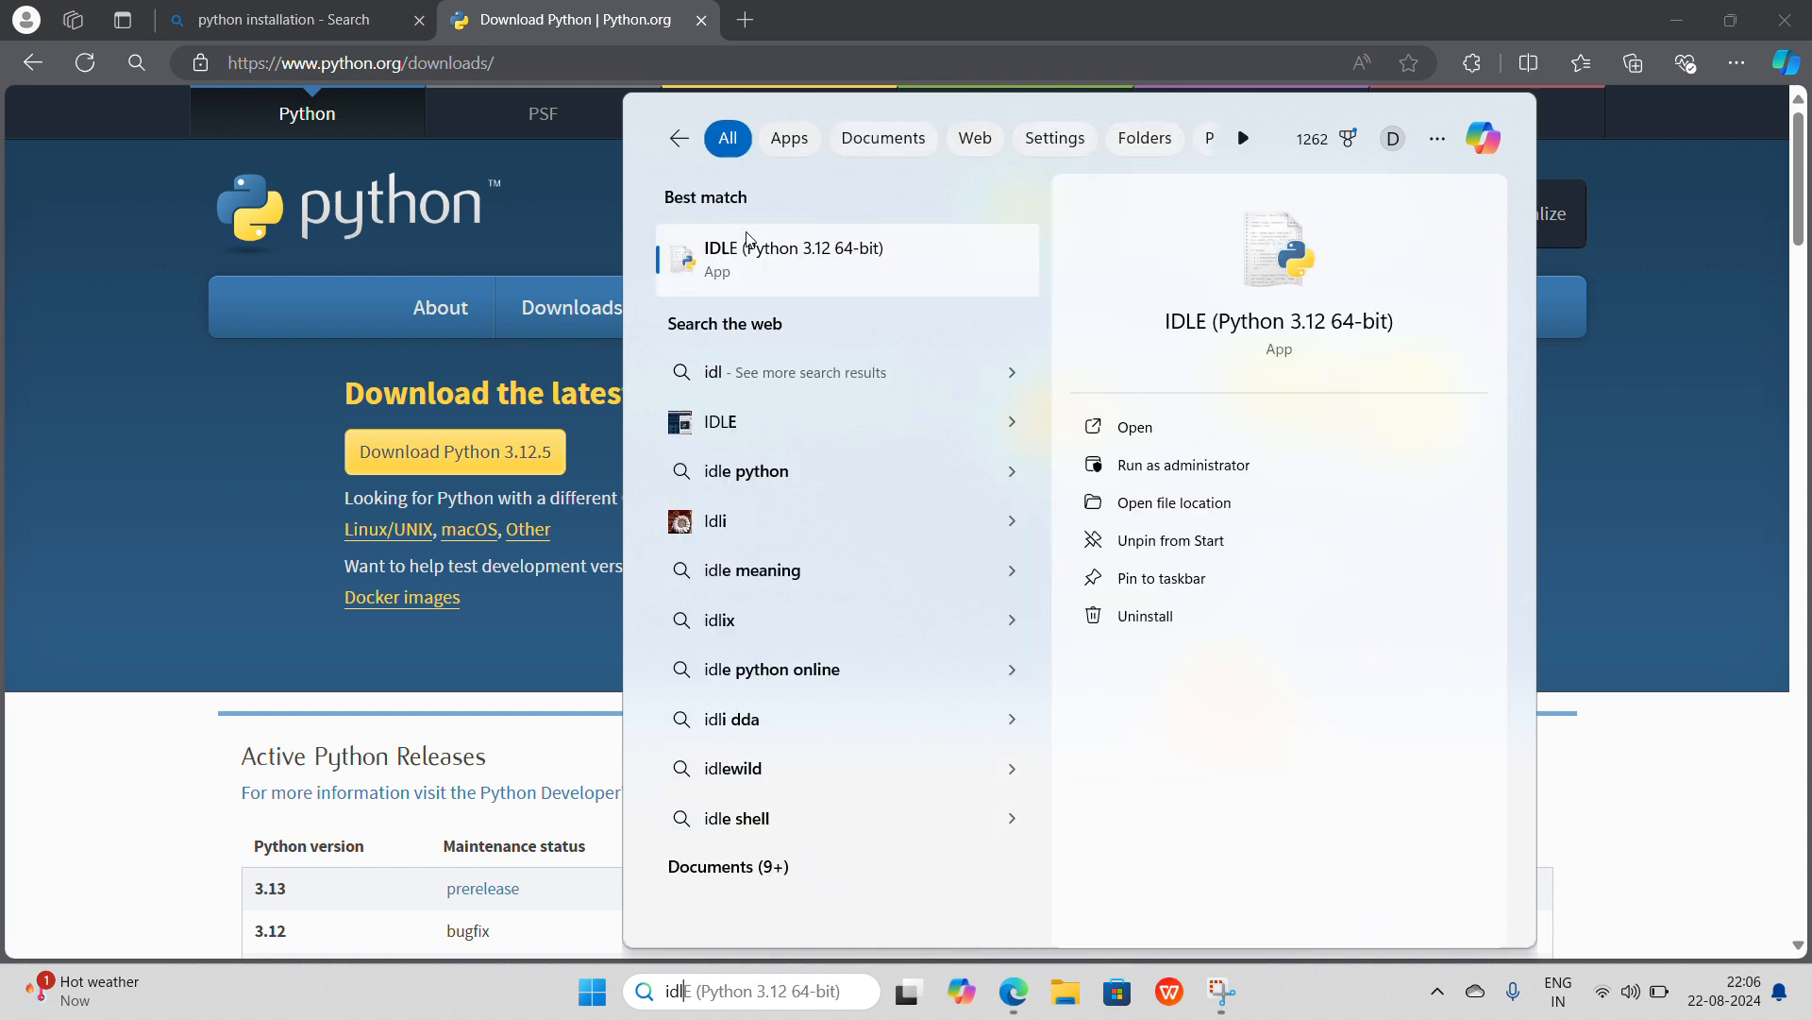
left_click(776, 273)
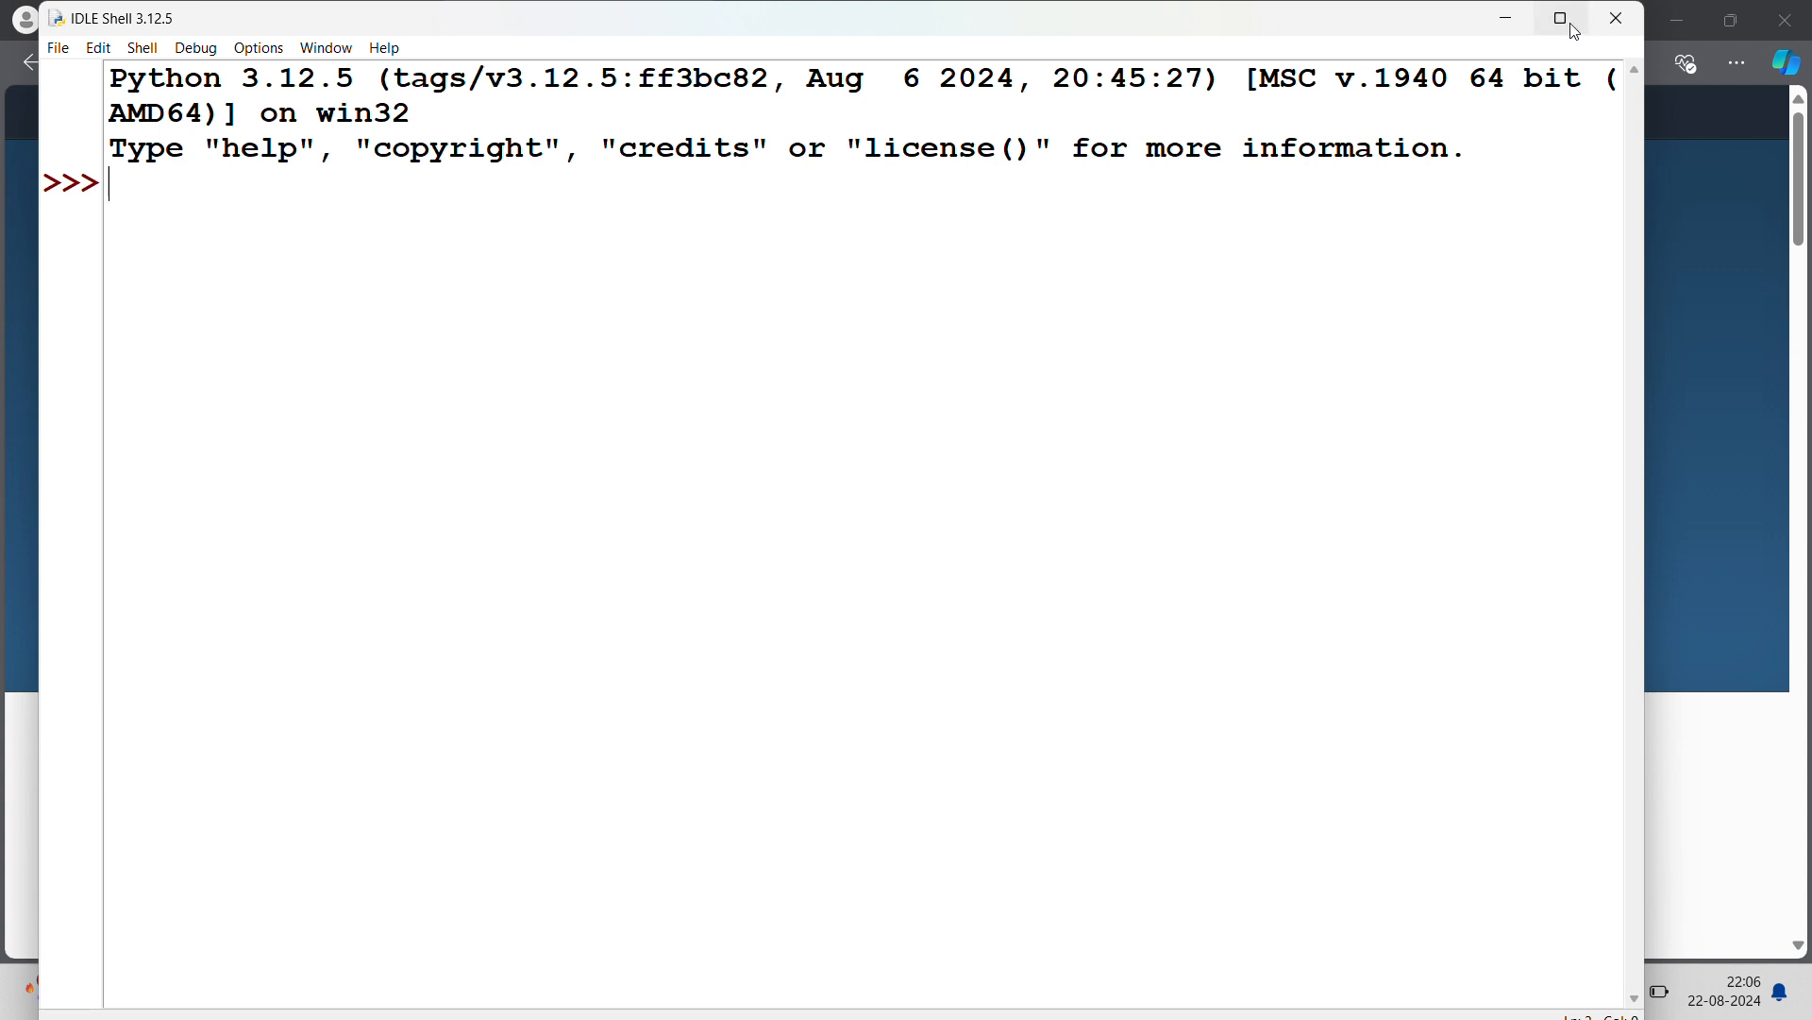
Step: Run print("hello") at the IDLE Shell prompt and close the shell window
mouse_move(1558, 39)
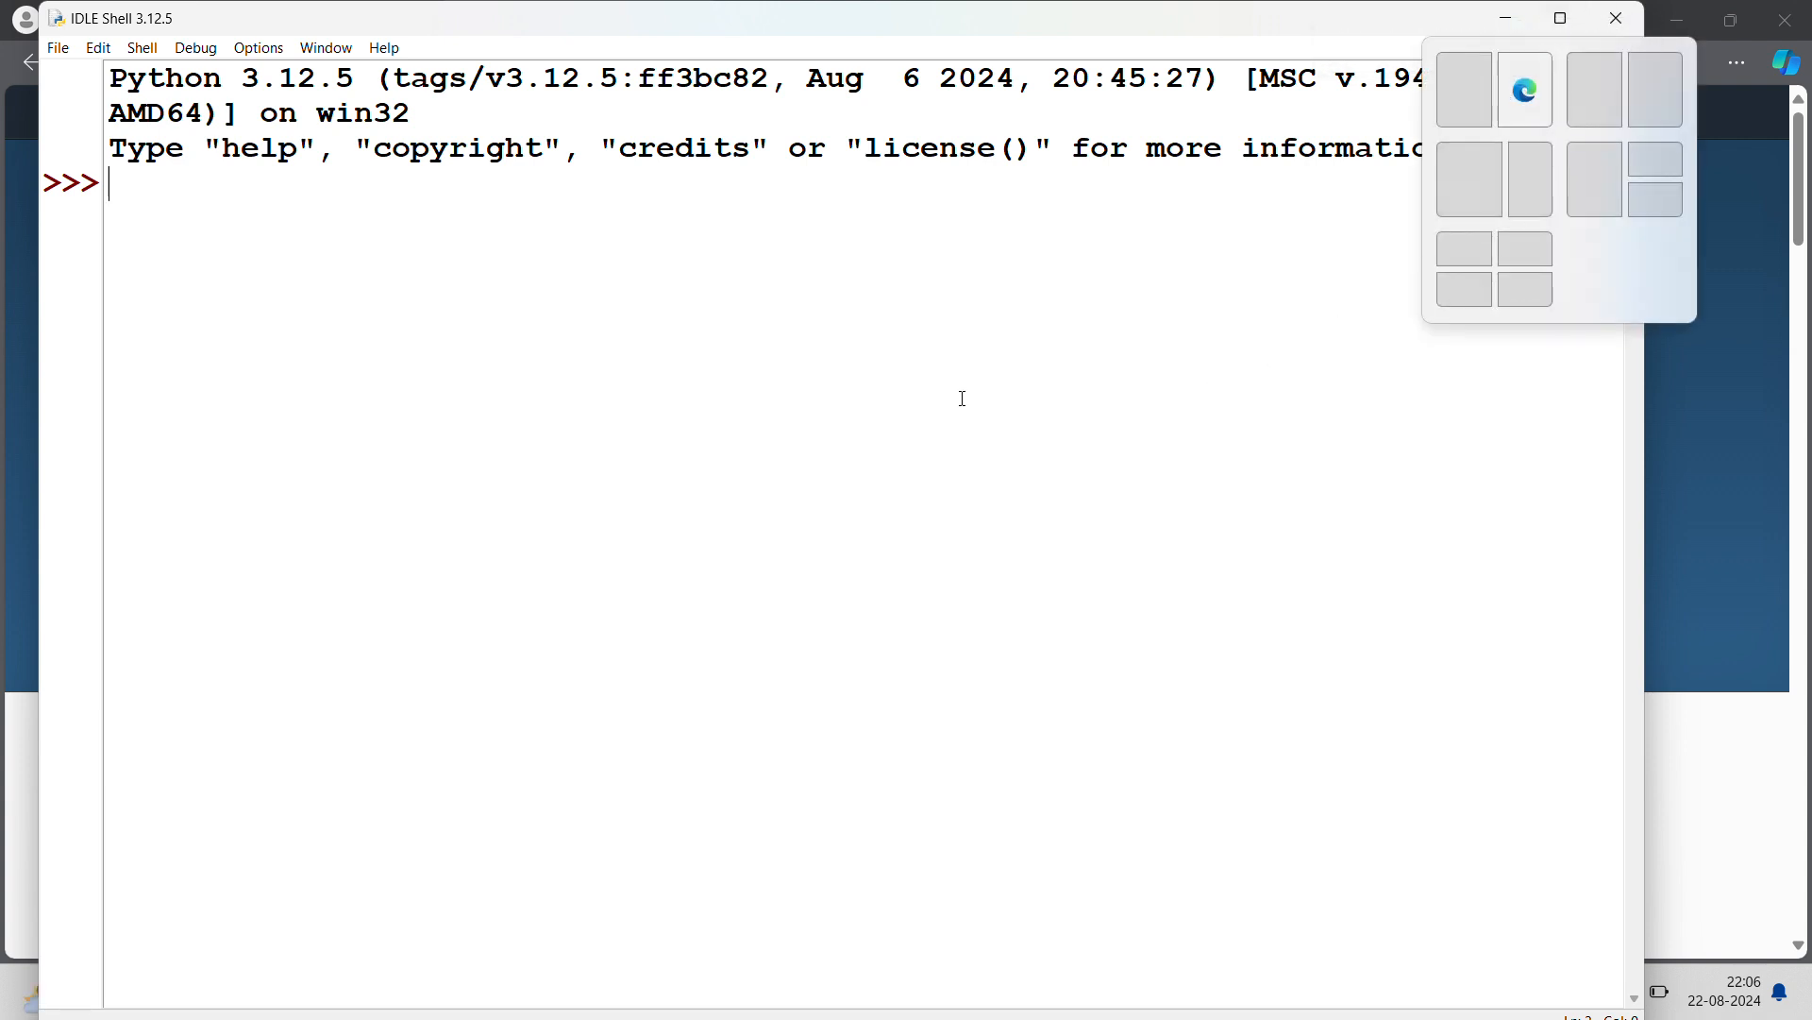
double_click(908, 376)
left_click(848, 235)
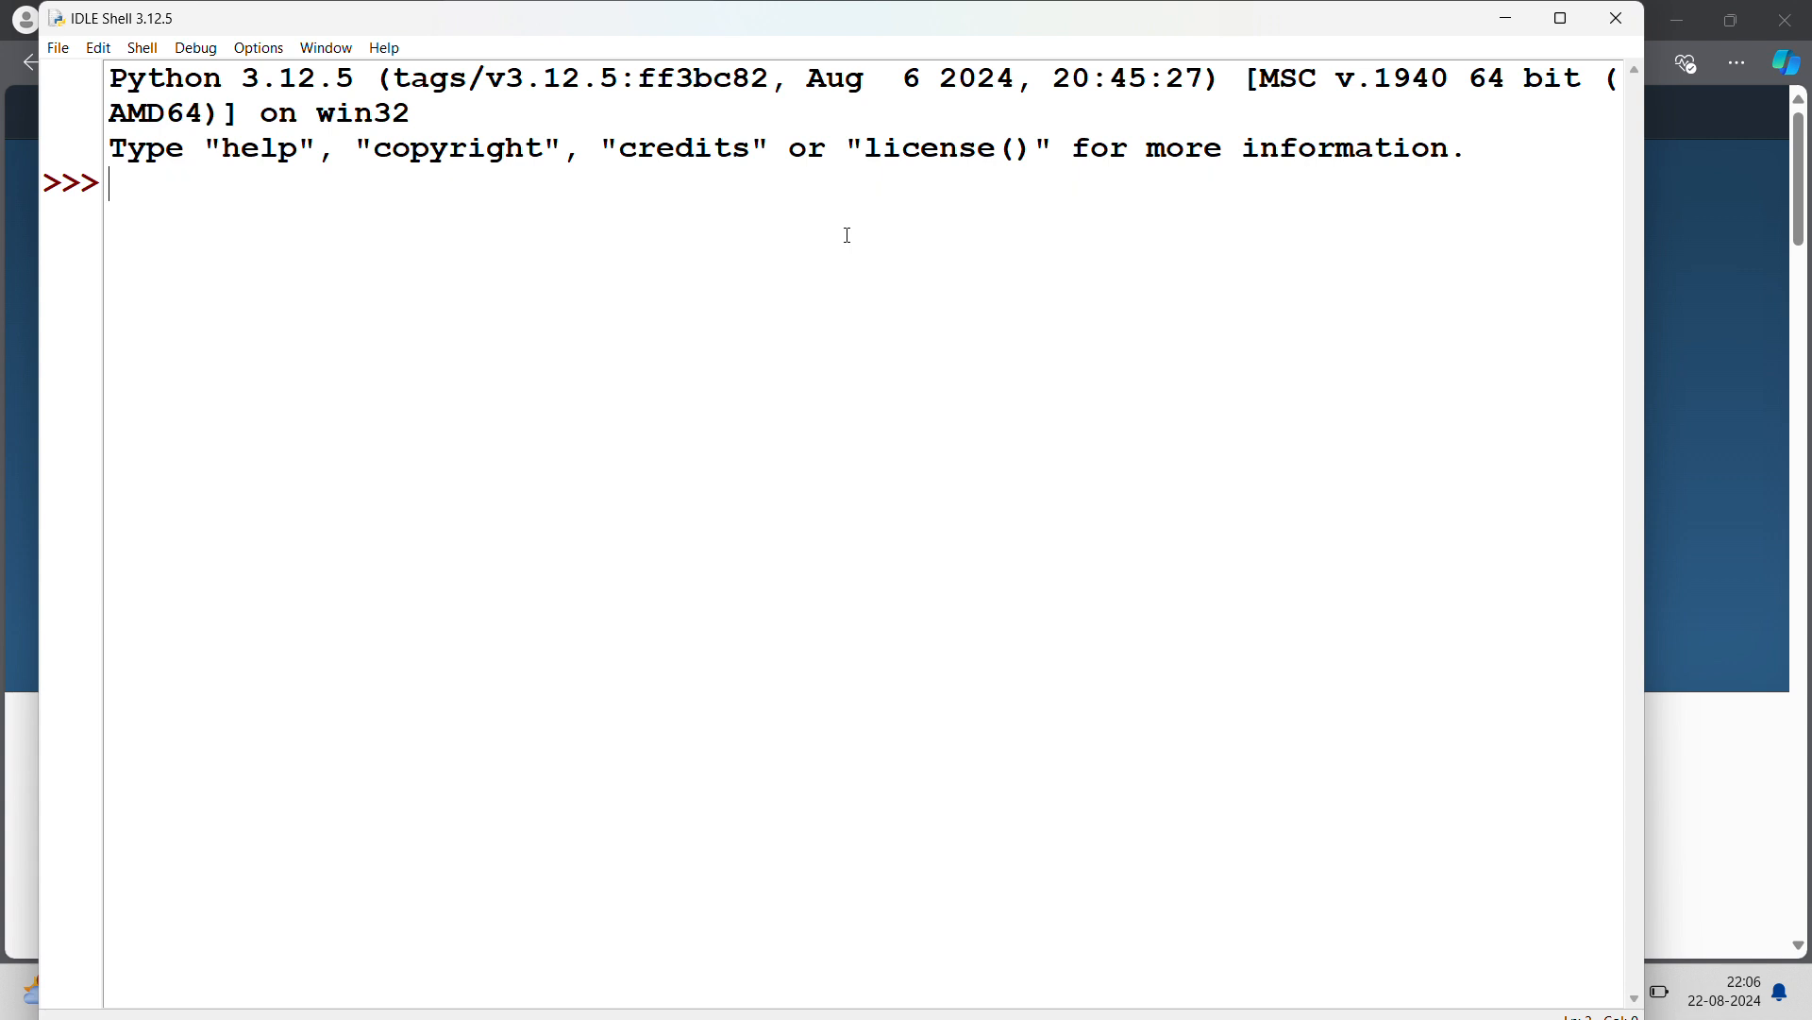
type("pri")
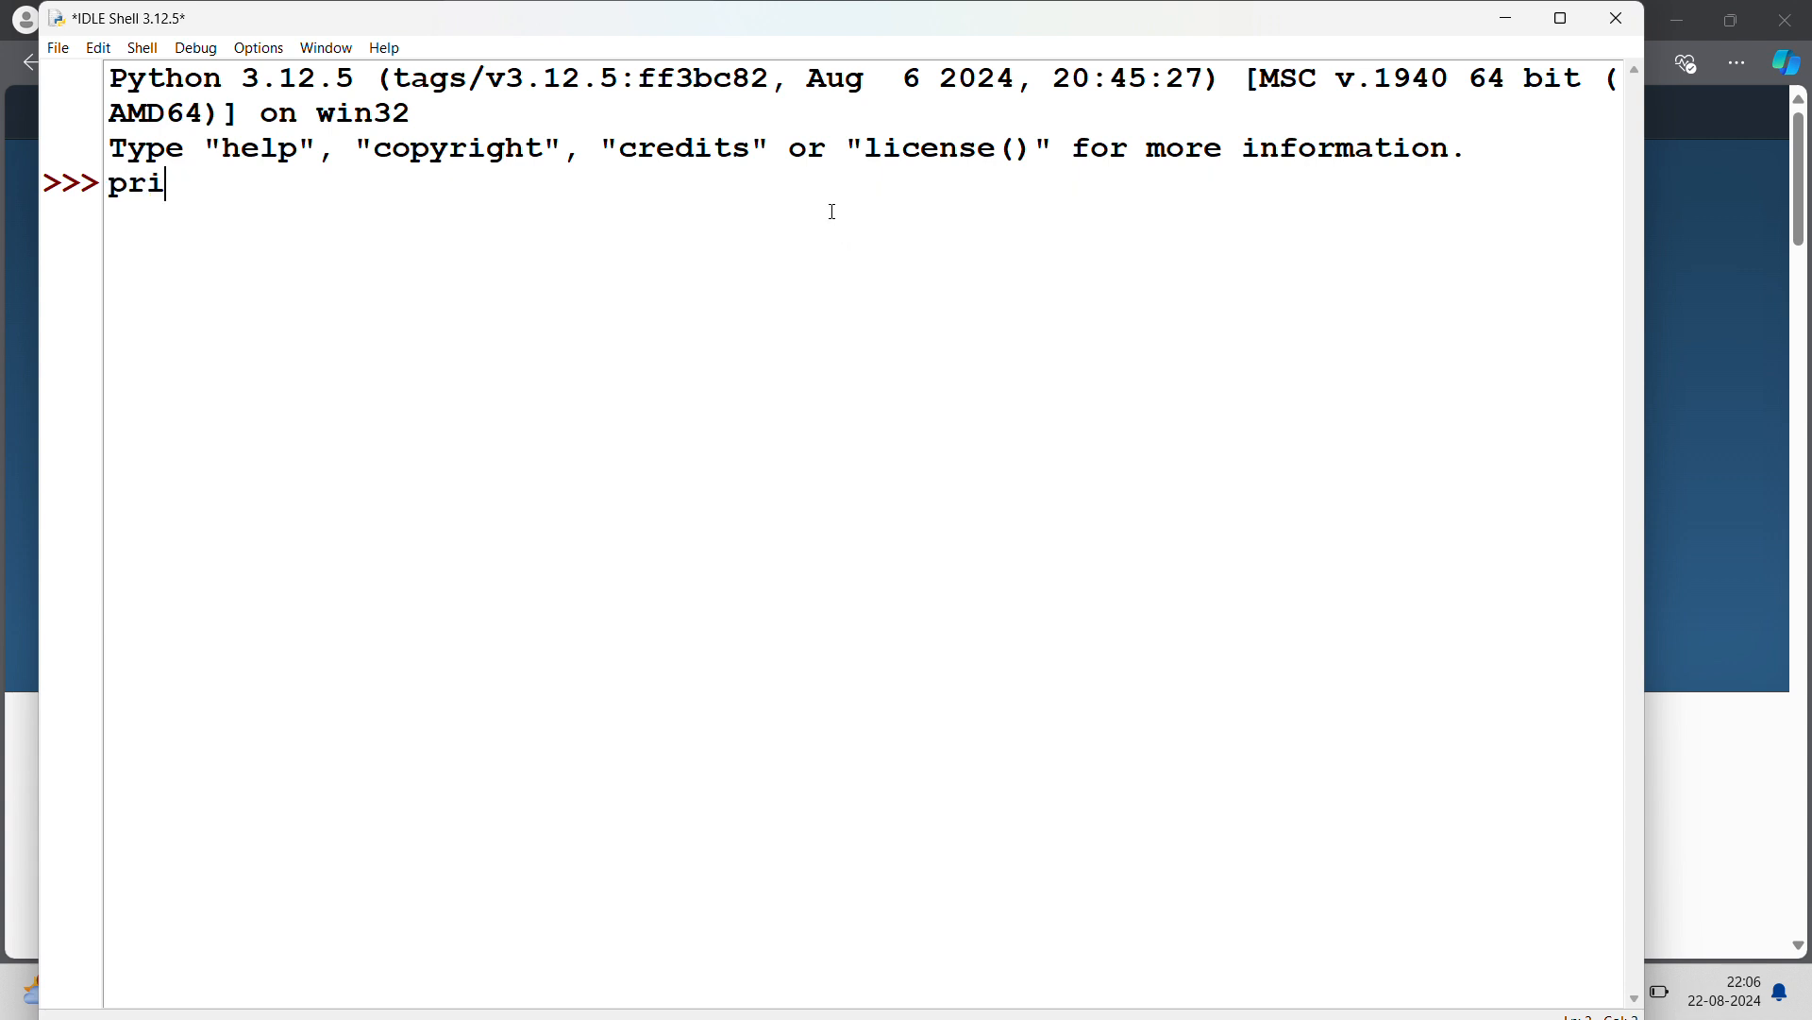
type("nt(\"")
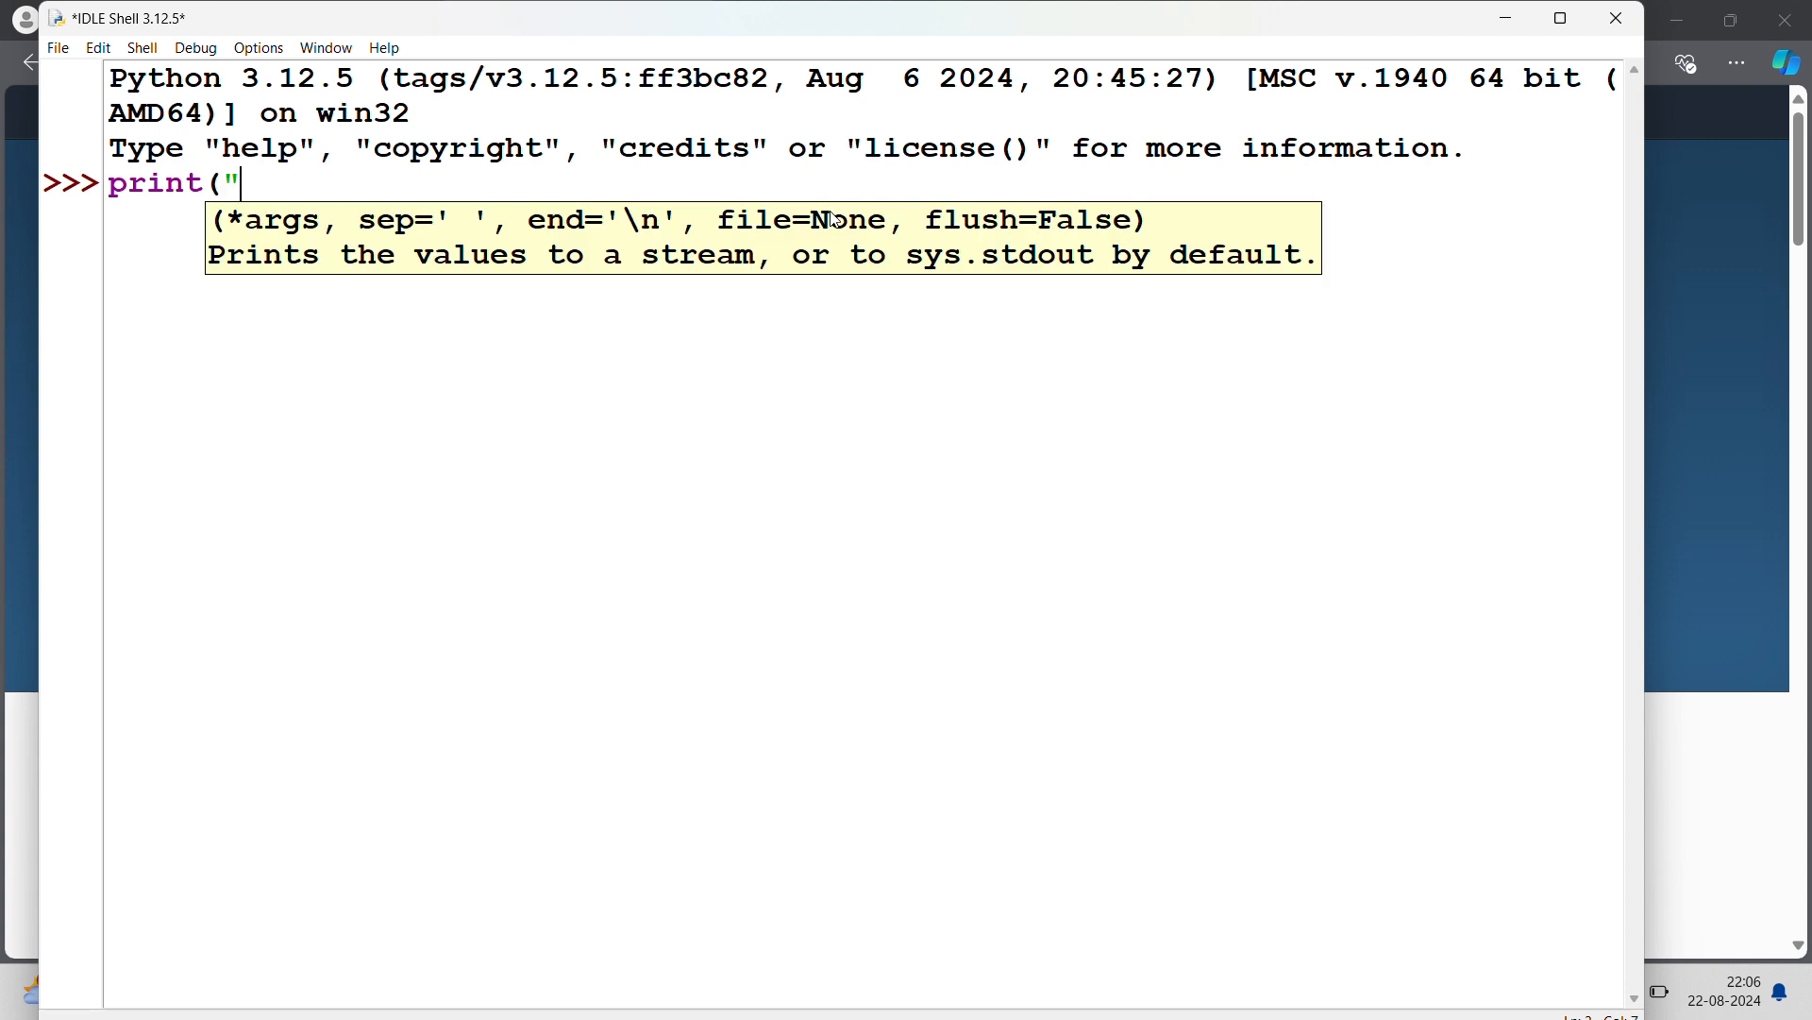
type("hello\"")
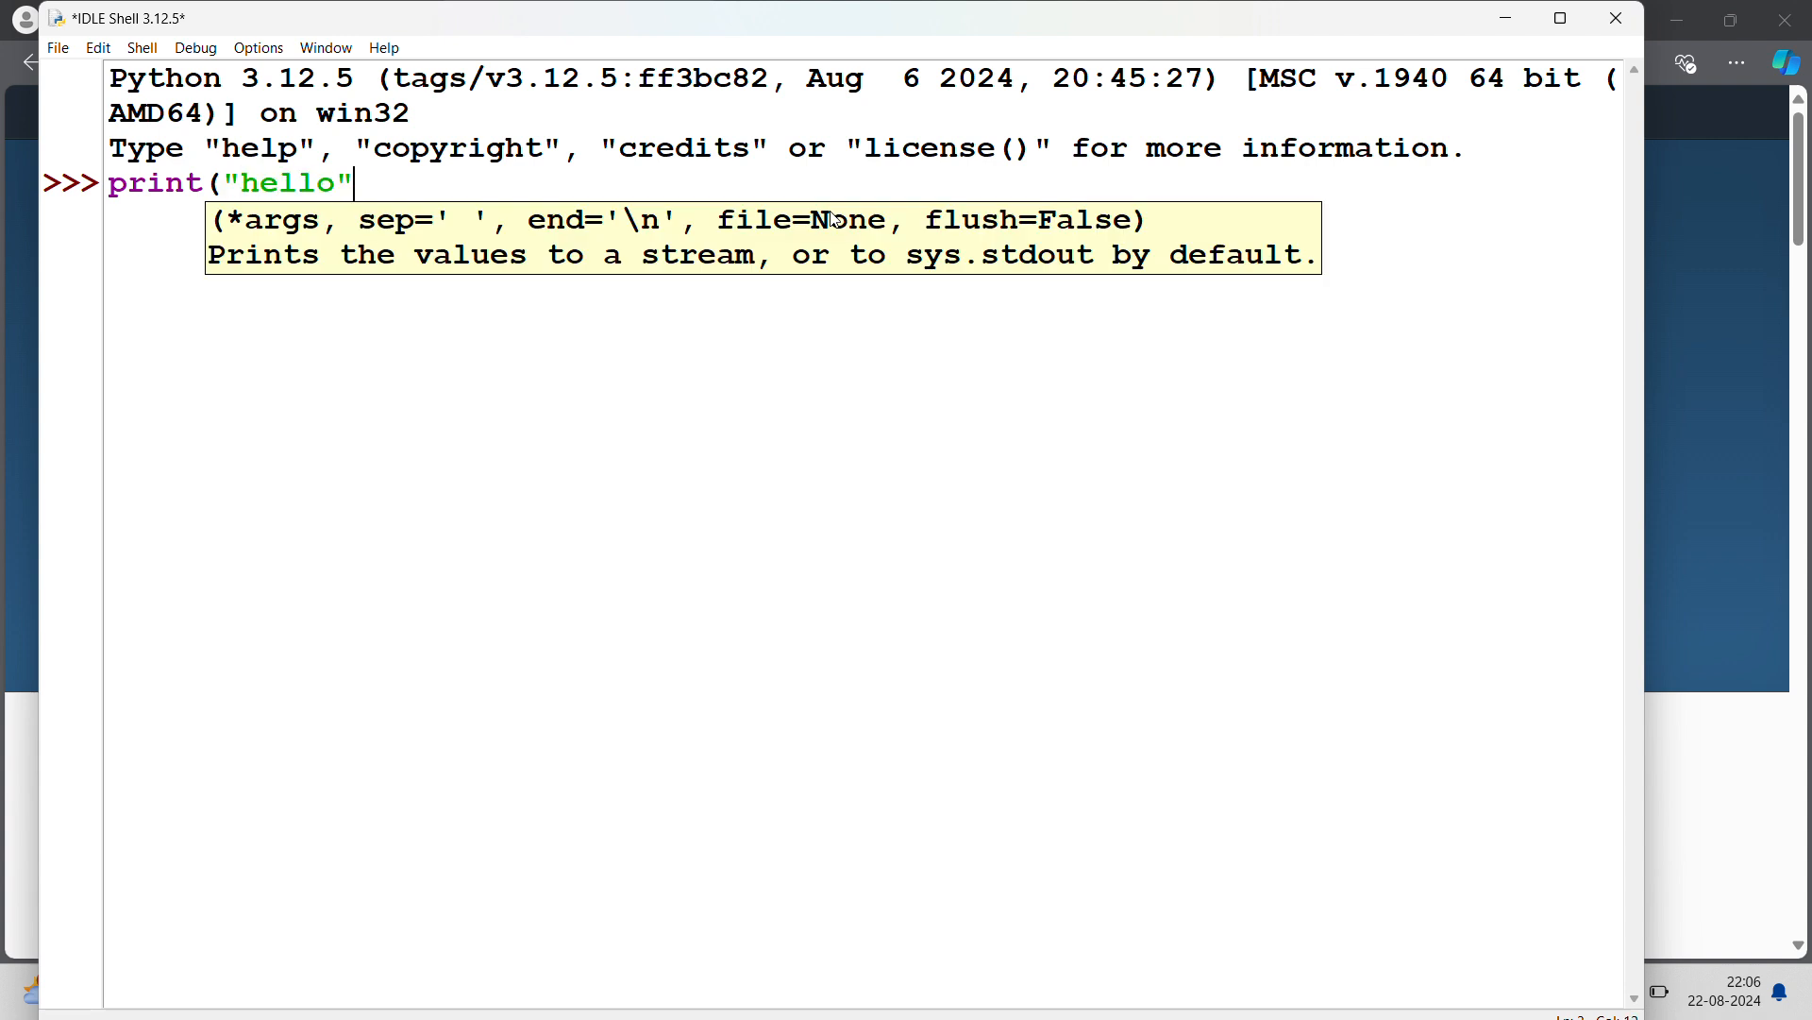
type(")")
key("Return")
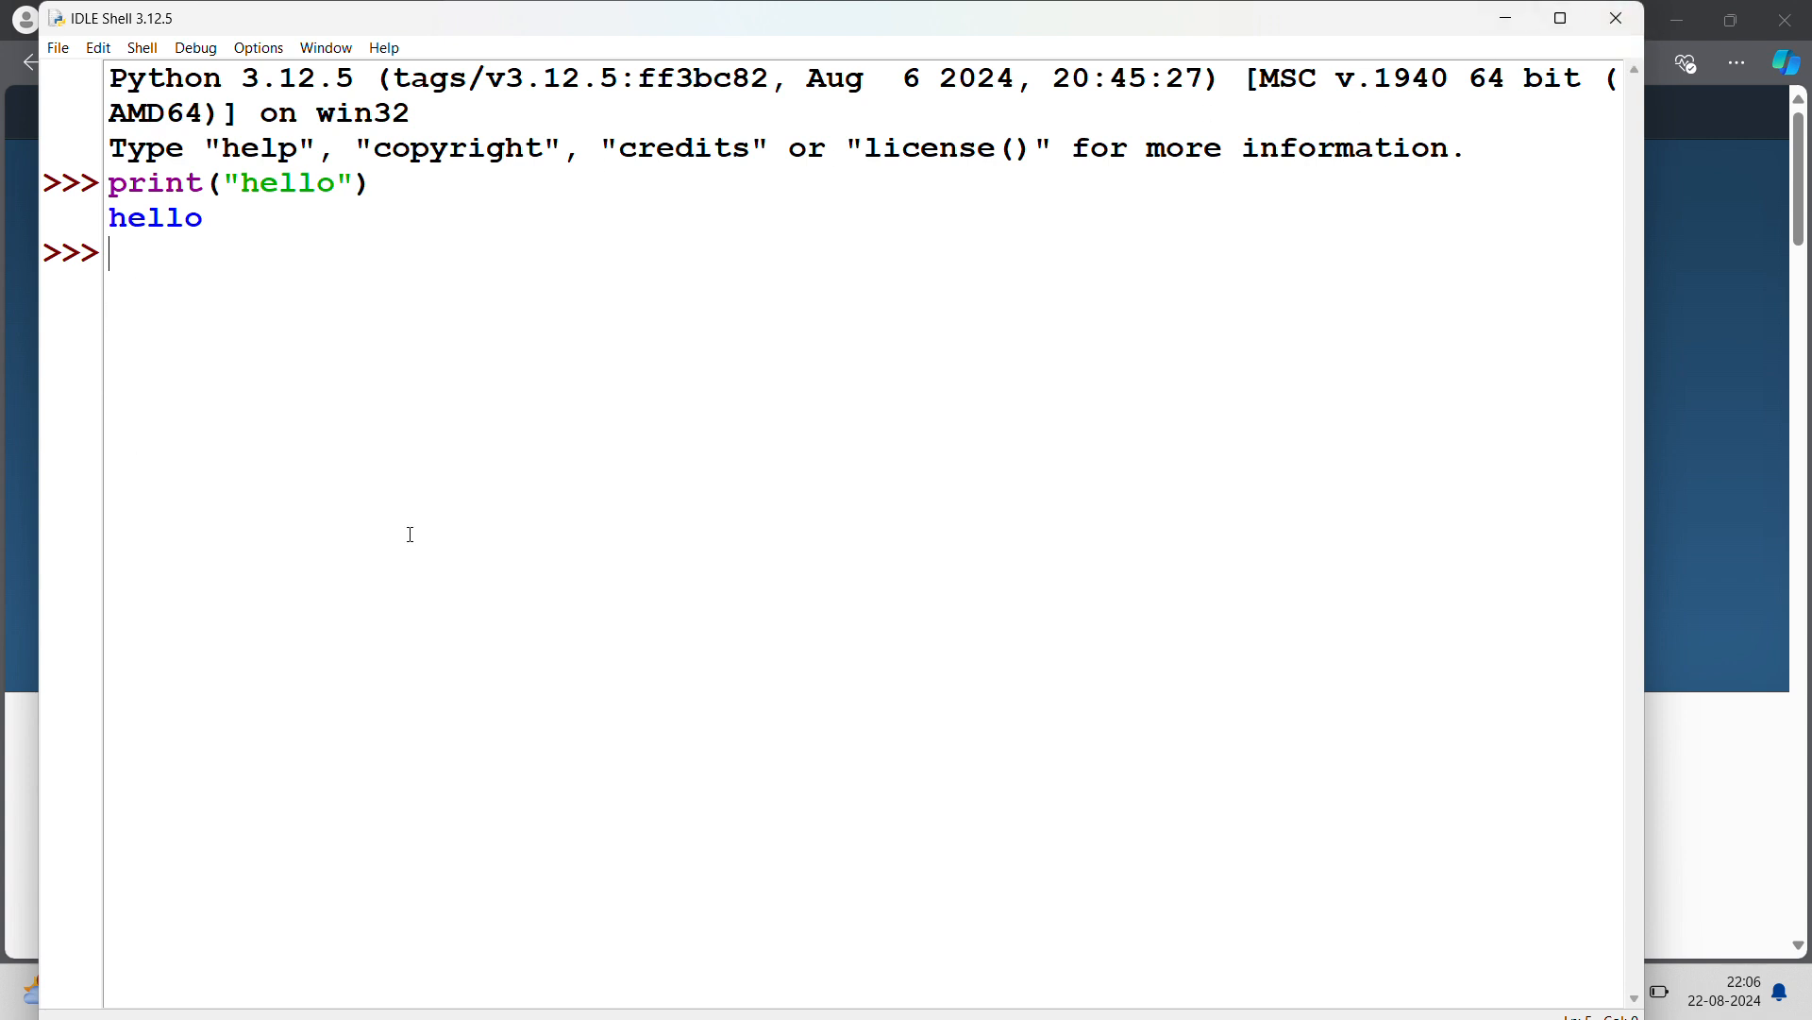
left_click(1617, 18)
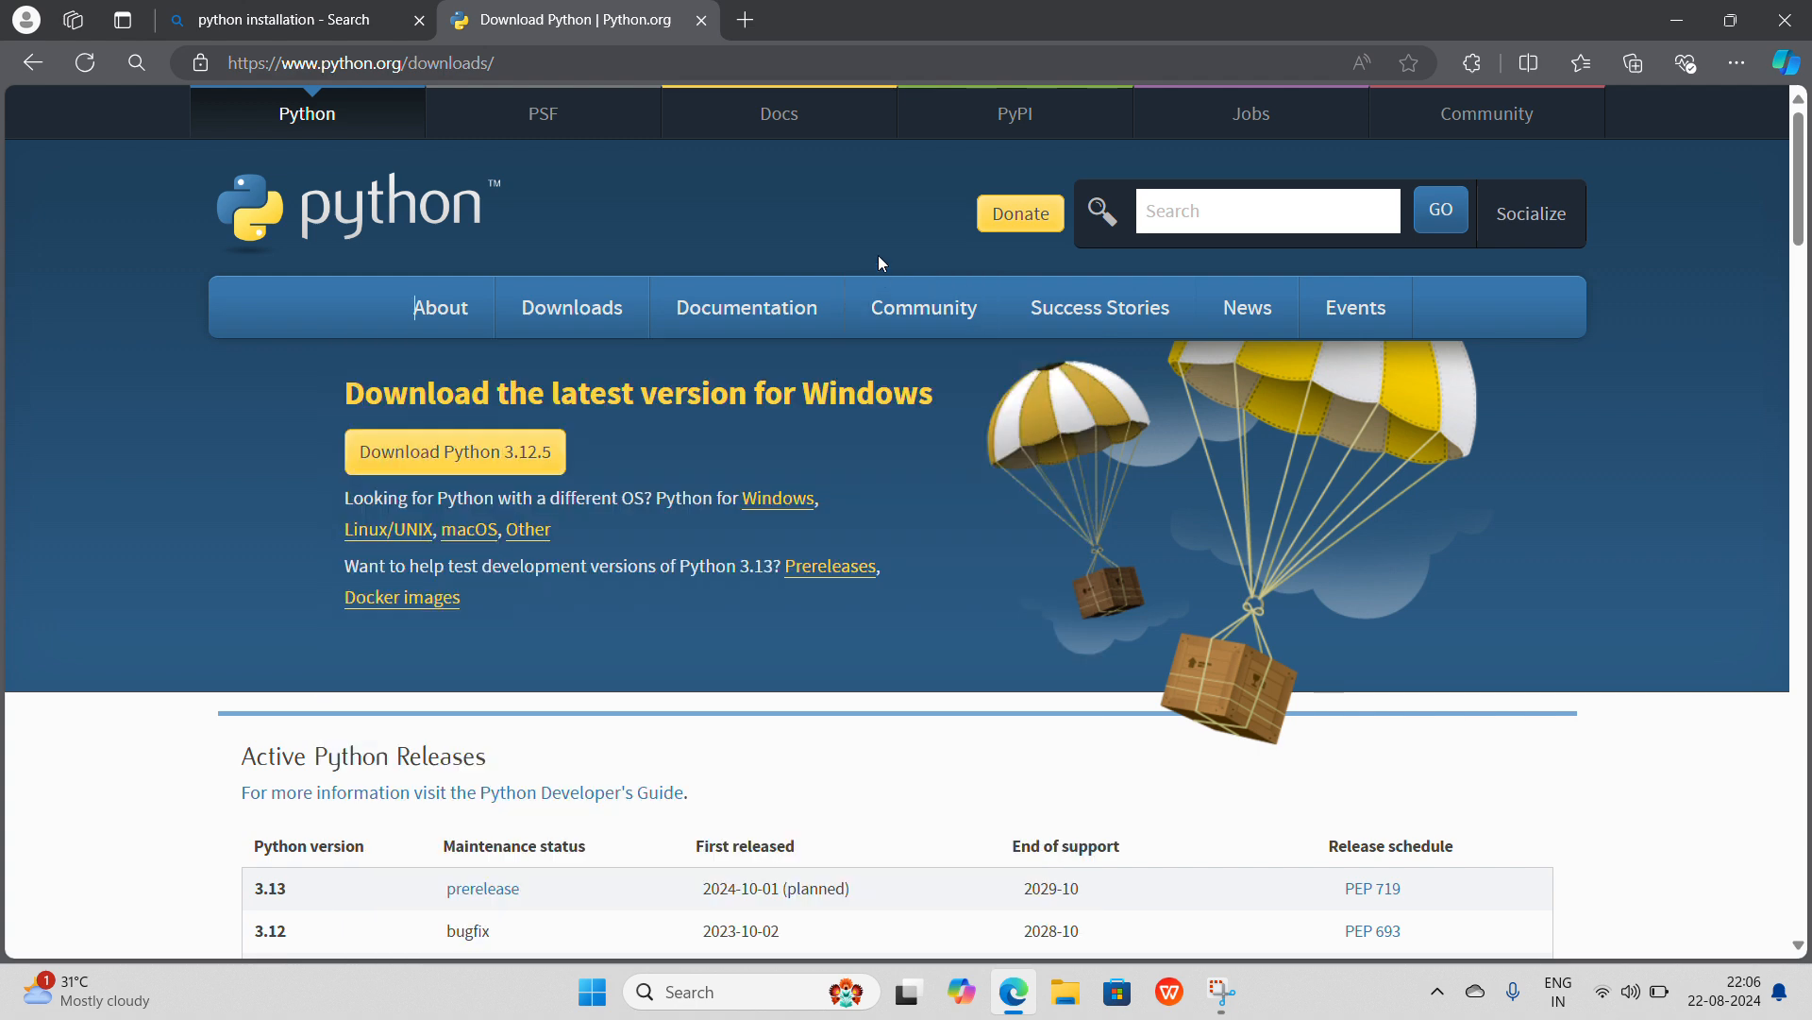